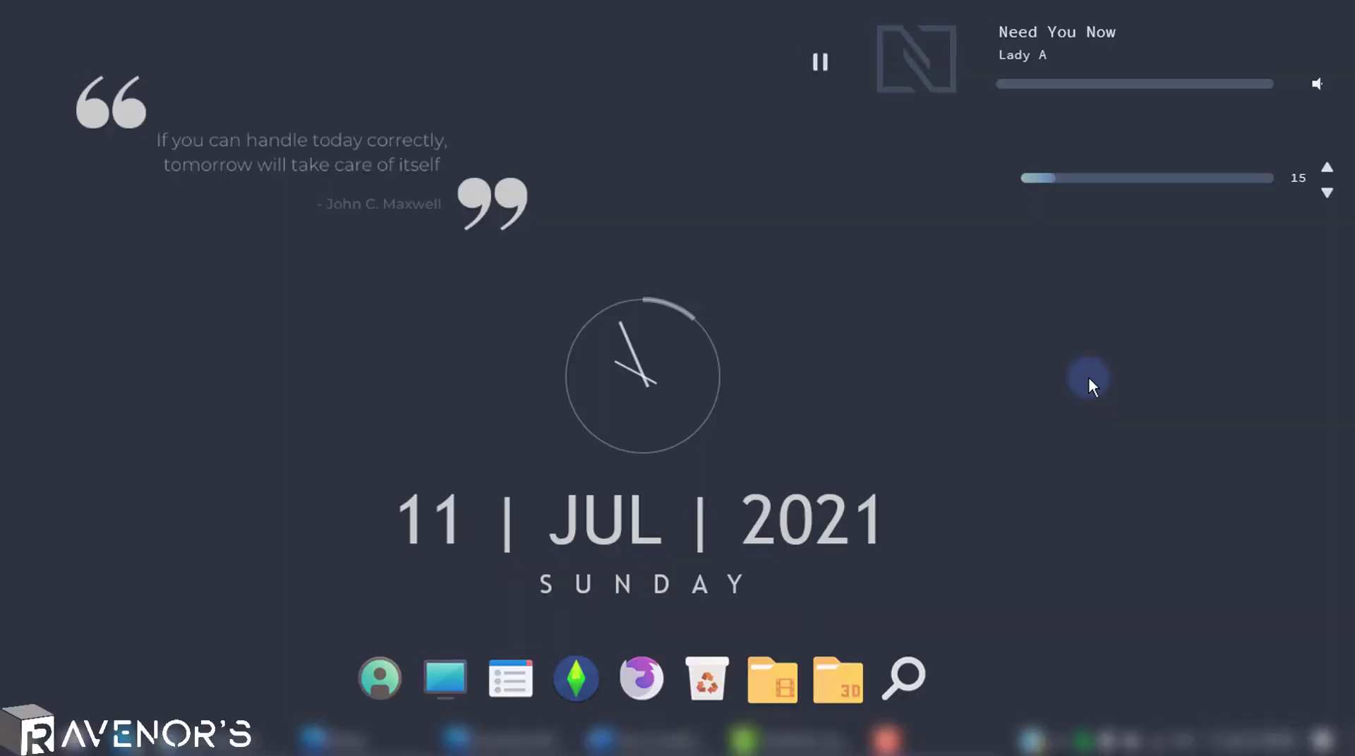
# - Open Firefox in a maximized window and search the web for "how to download laubwerk tree kit freebie"
pyautogui.click(637, 685)
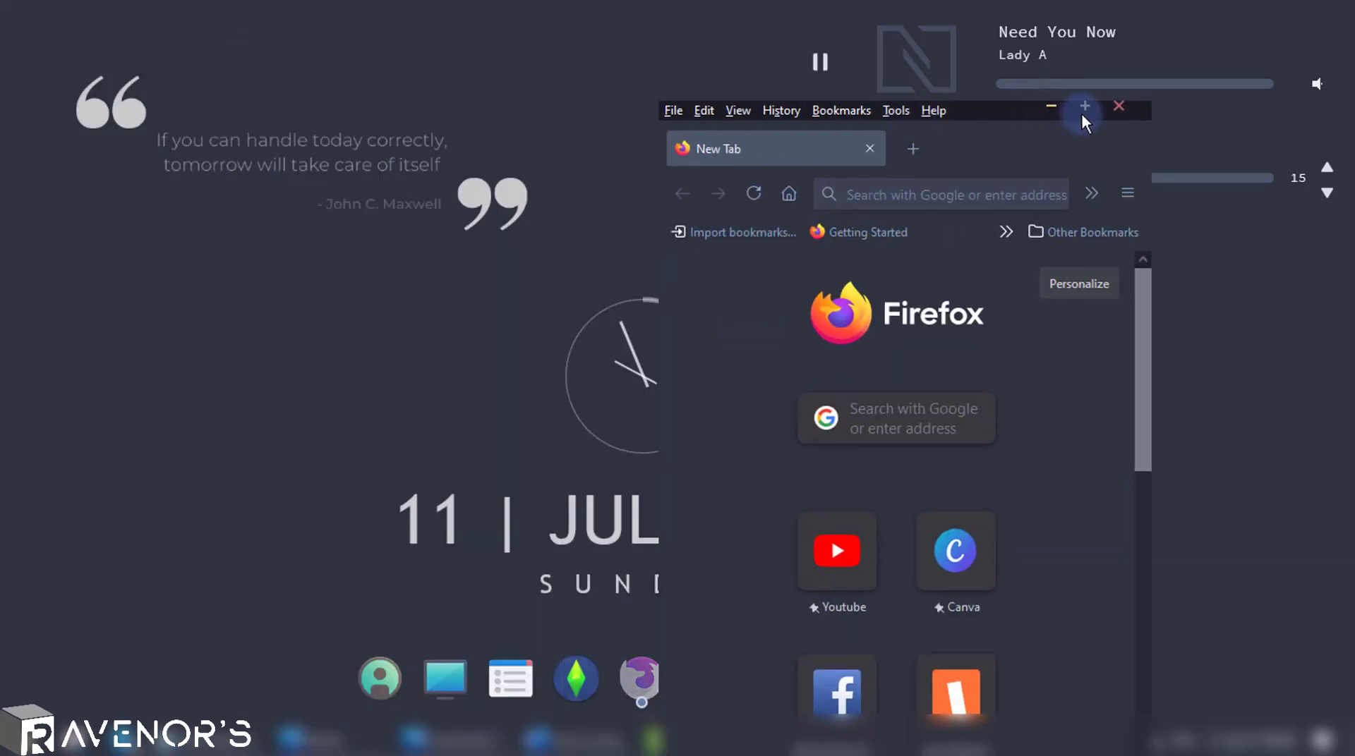
pyautogui.click(1082, 113)
pyautogui.click(406, 93)
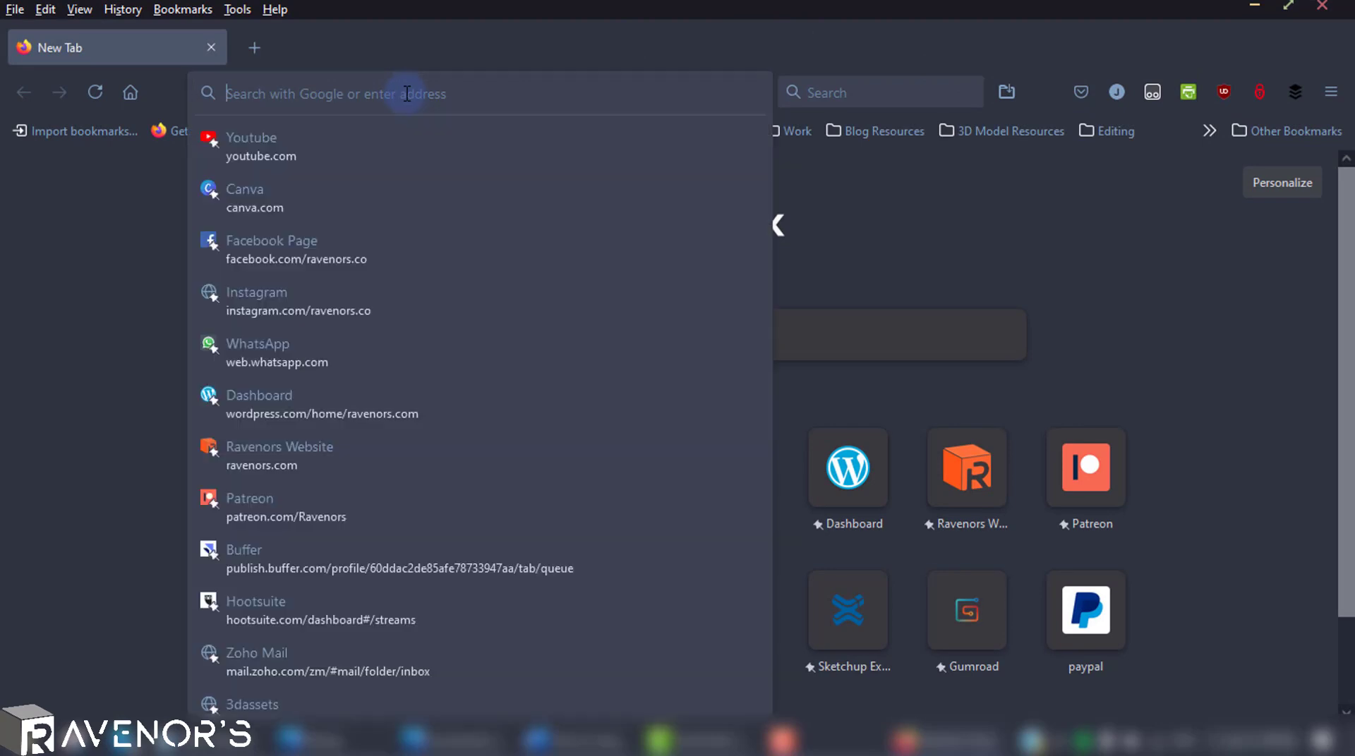
pyautogui.click(841, 94)
pyautogui.write('how to dow')
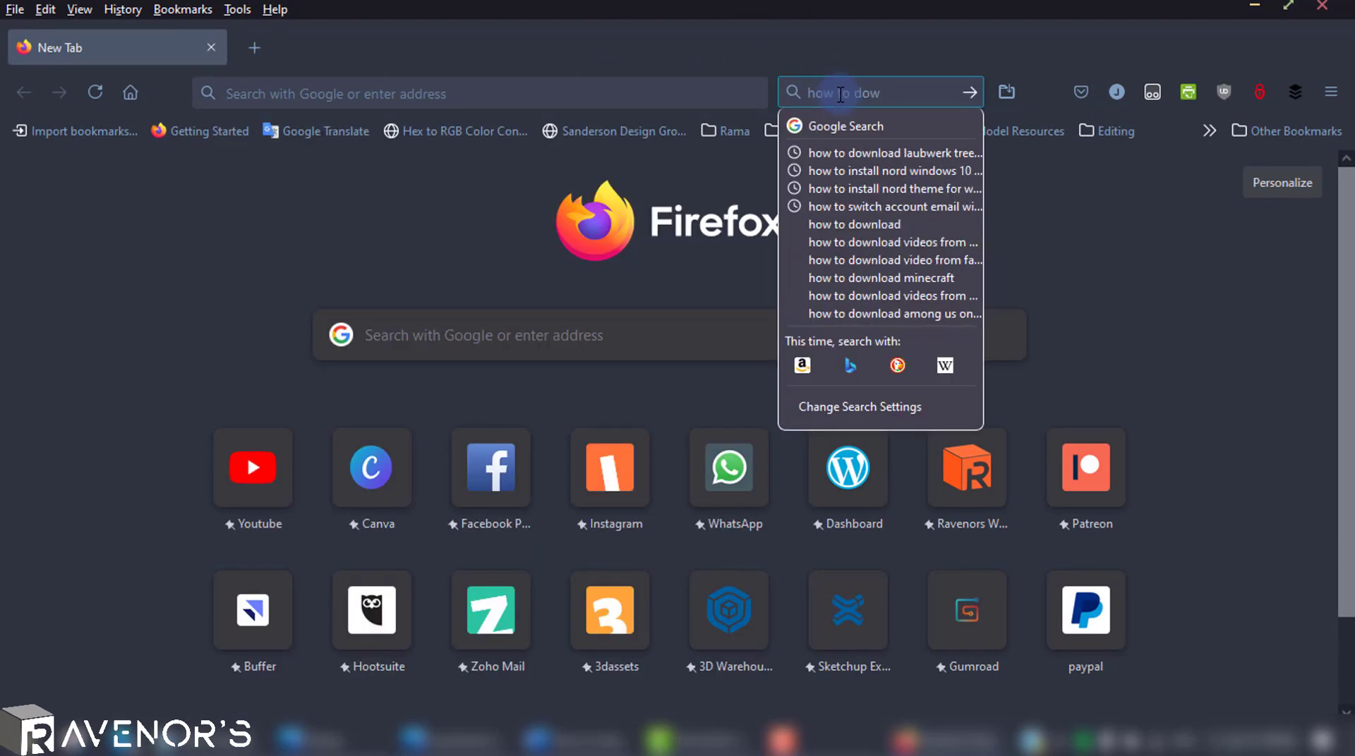
pyautogui.click(833, 152)
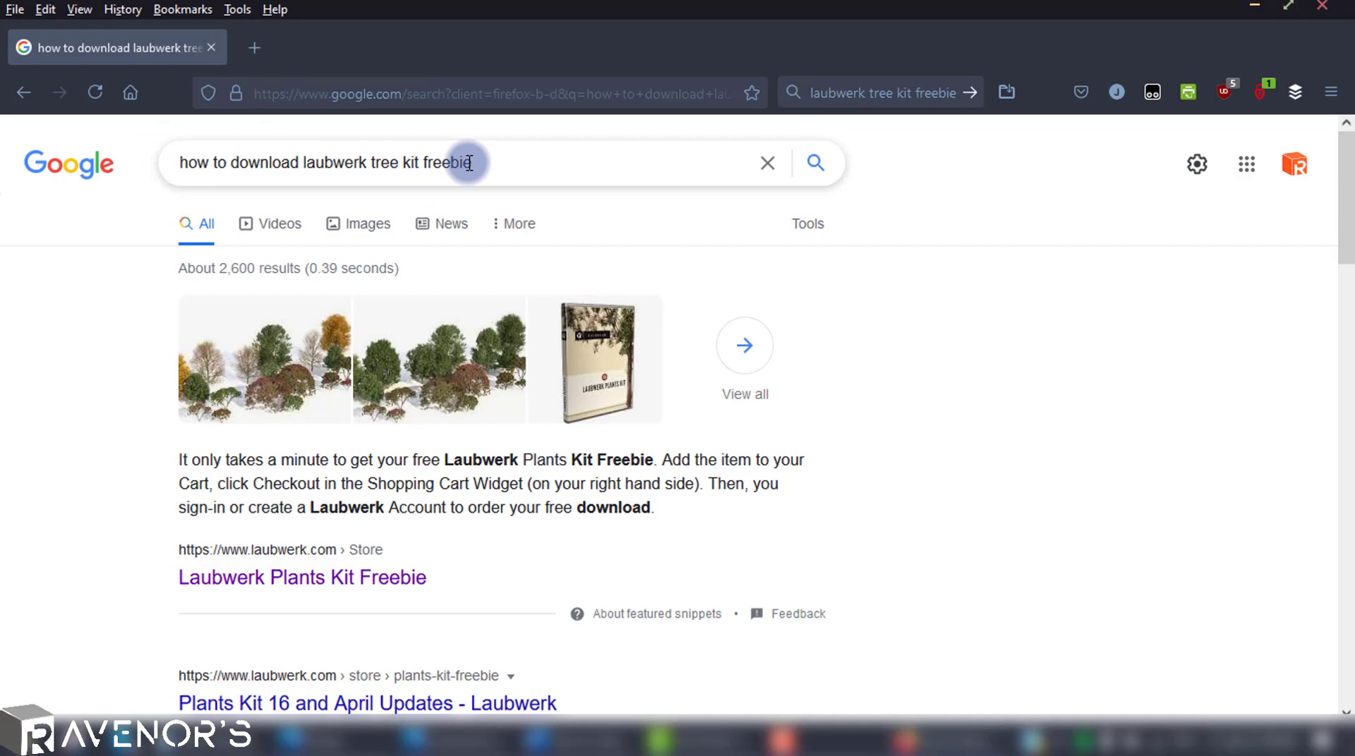
# - Open the Laubwerk Plants Kit Freebie store page and read its "Get the Freebie!" instructions
pyautogui.click(284, 579)
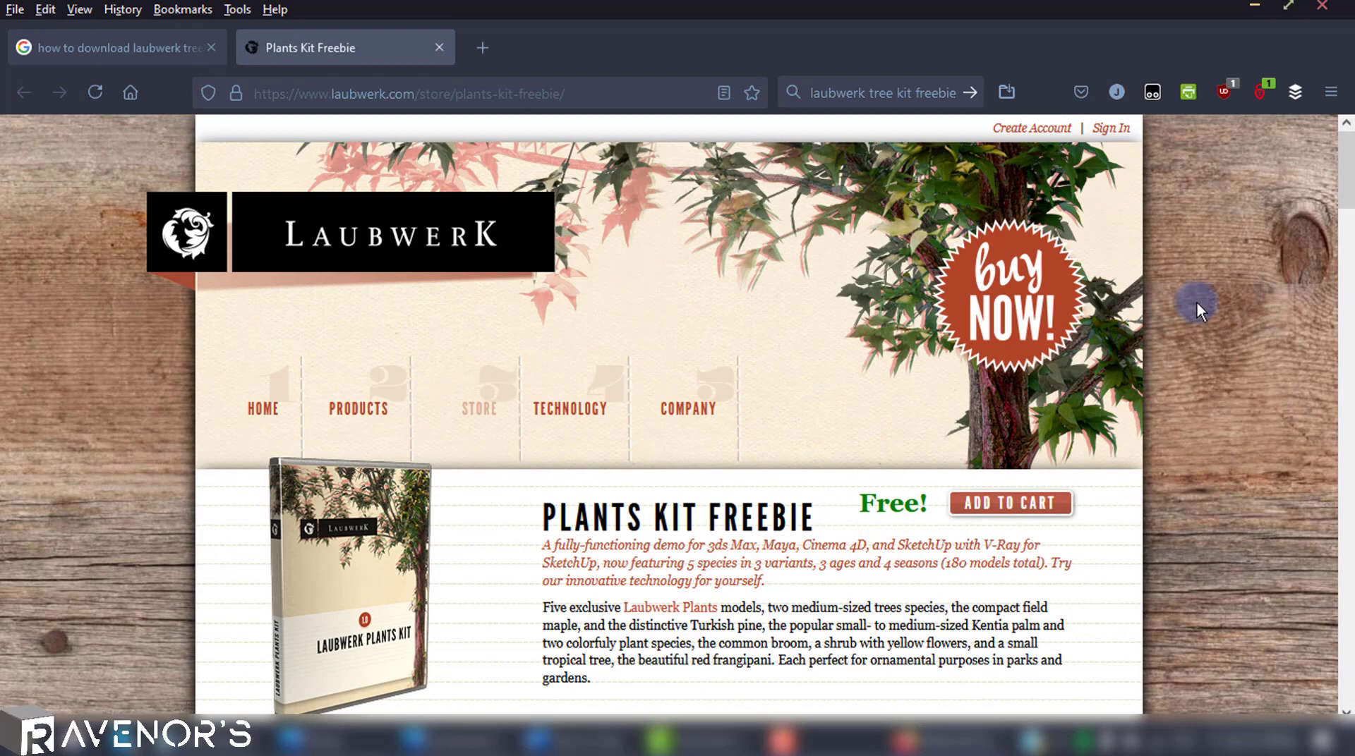
pyautogui.scroll(-6, 1196, 304)
pyautogui.scroll(-5, 1196, 302)
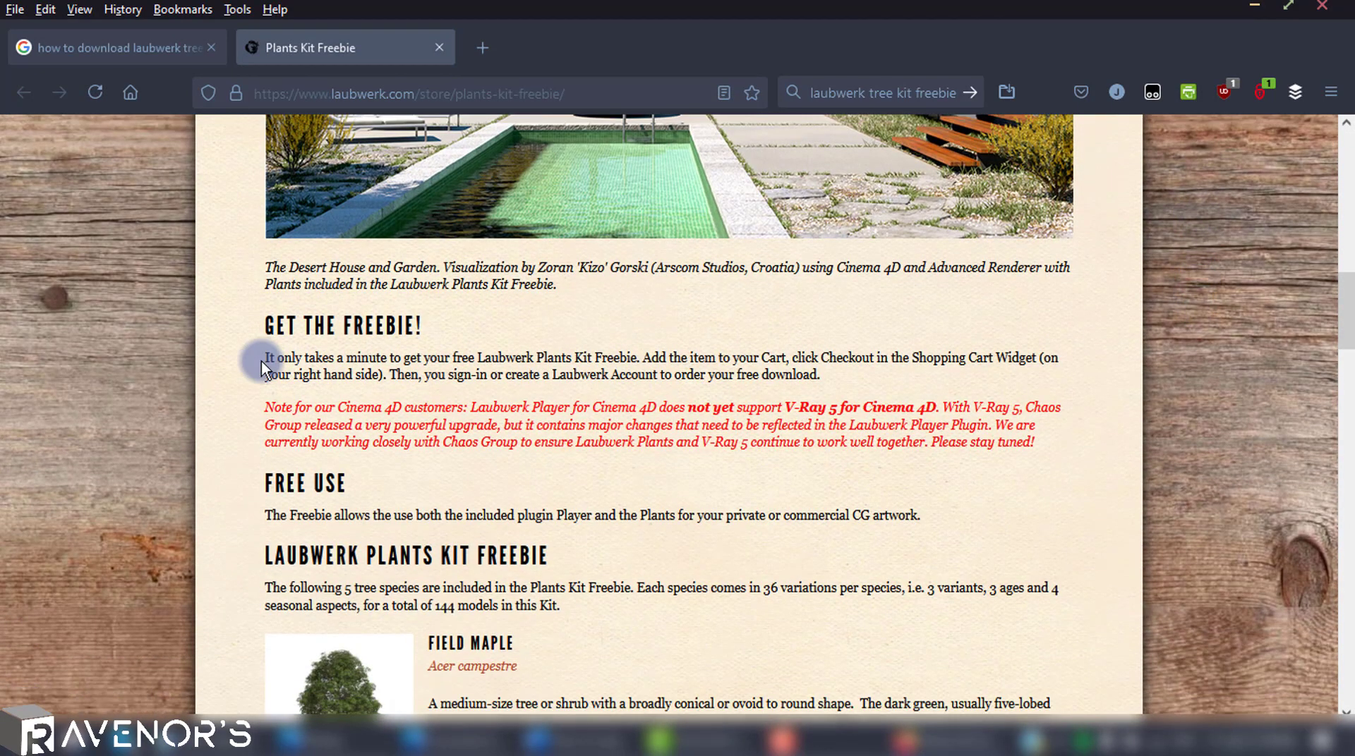
pyautogui.moveTo(267, 360); pyautogui.dragTo(868, 383)
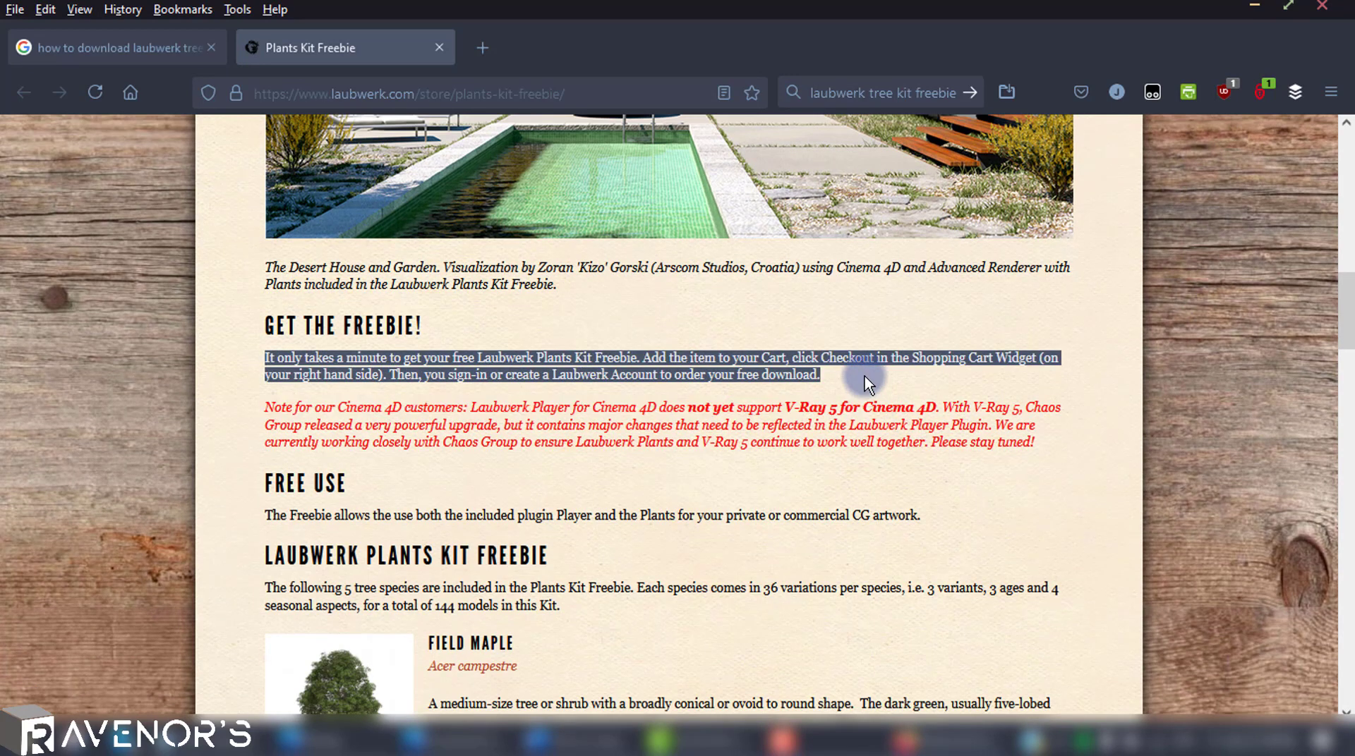
pyautogui.click(866, 382)
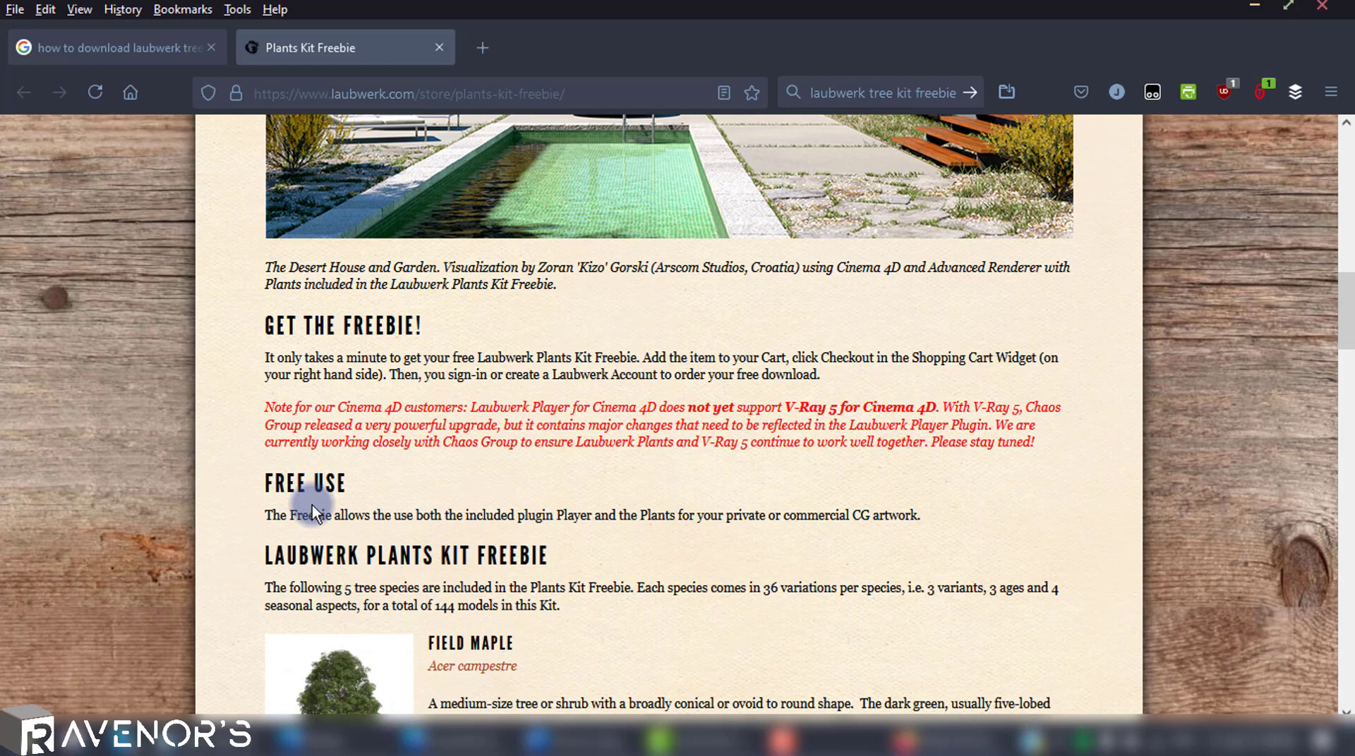
# - Examine the kit's included tree species, variations, system requirements and installation instructions on the product page
pyautogui.scroll(-3, 1239, 536)
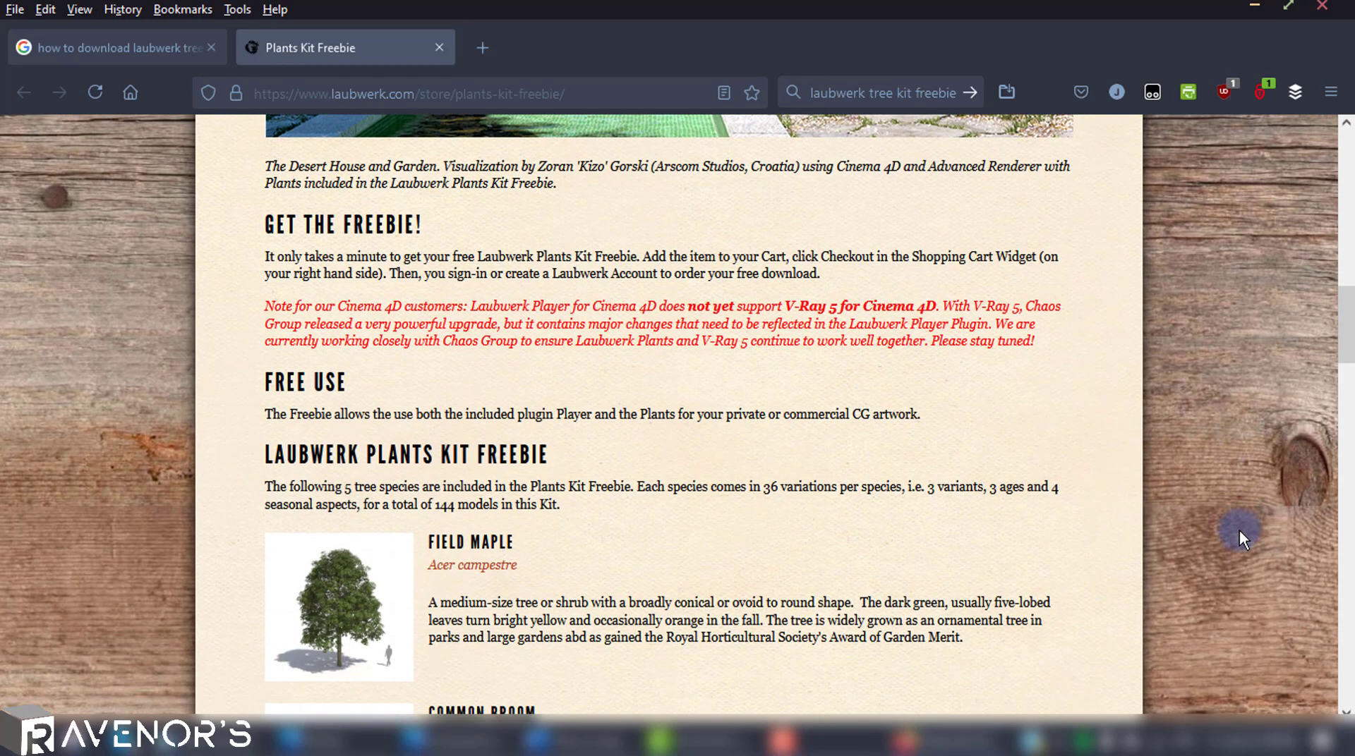
pyautogui.scroll(-2, 1240, 538)
pyautogui.scroll(-4, 1240, 539)
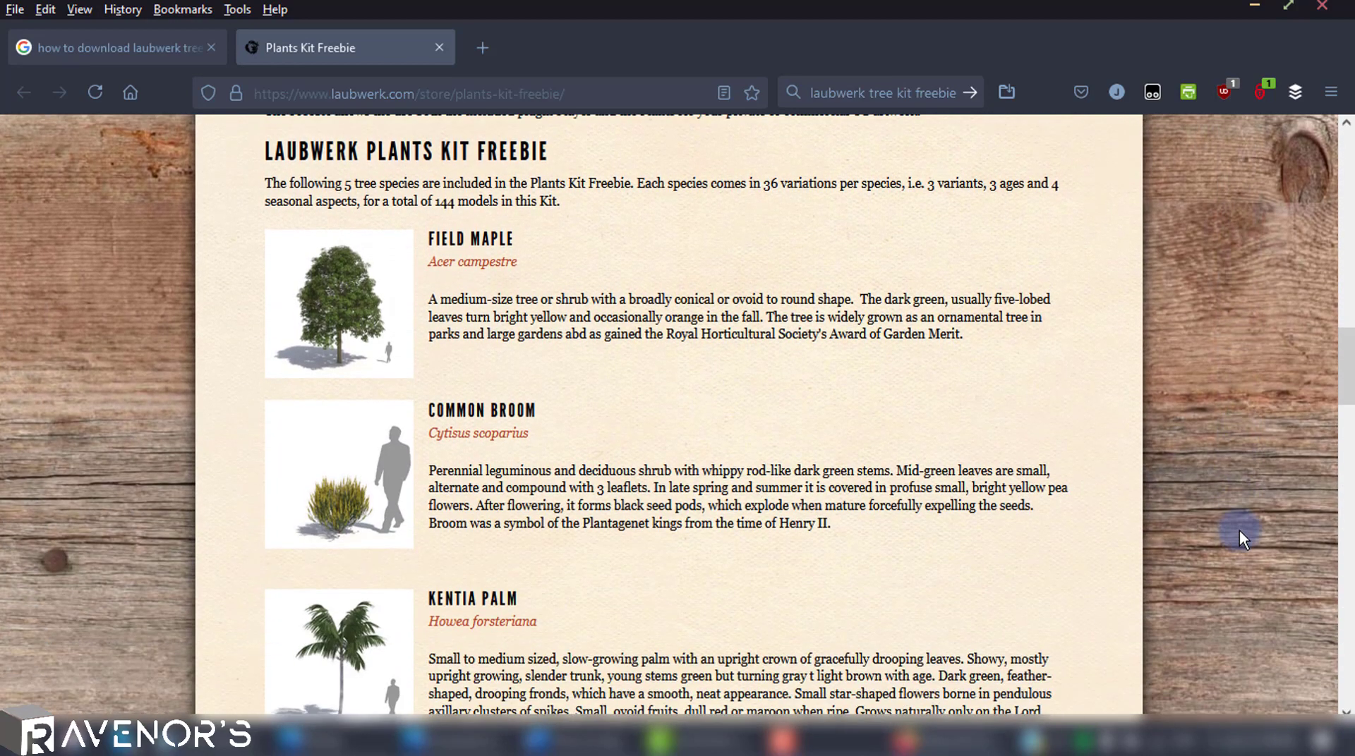
pyautogui.scroll(-3, 1239, 537)
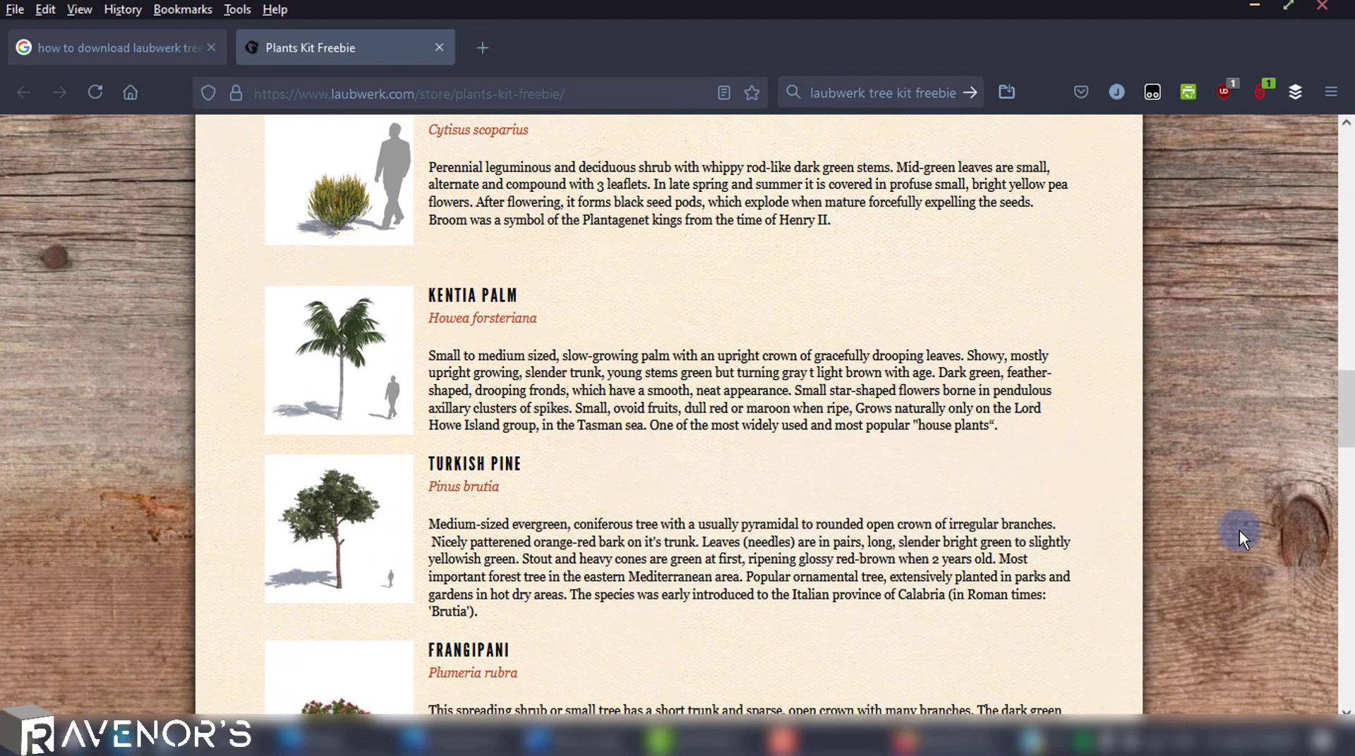
pyautogui.scroll(-2, 1239, 537)
pyautogui.scroll(-1, 1242, 538)
pyautogui.scroll(-7, 1242, 538)
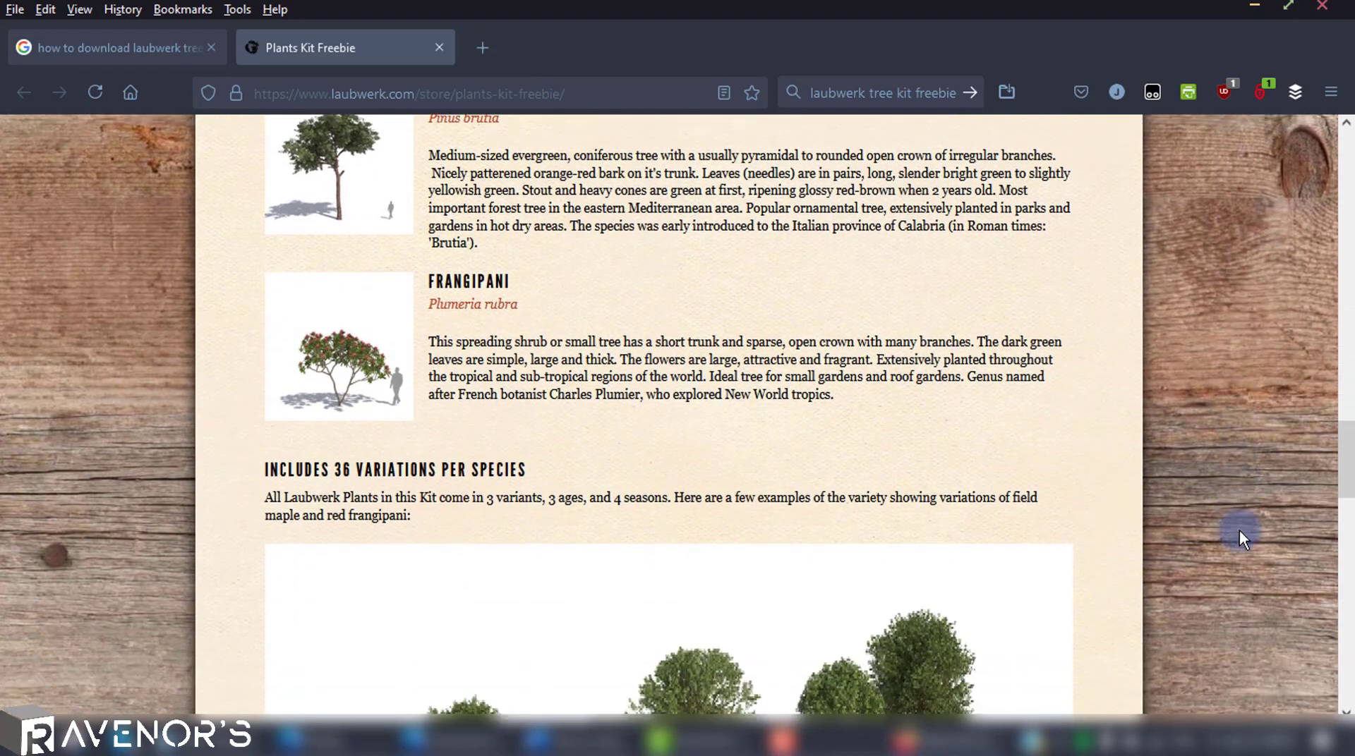
pyautogui.scroll(-4, 1242, 538)
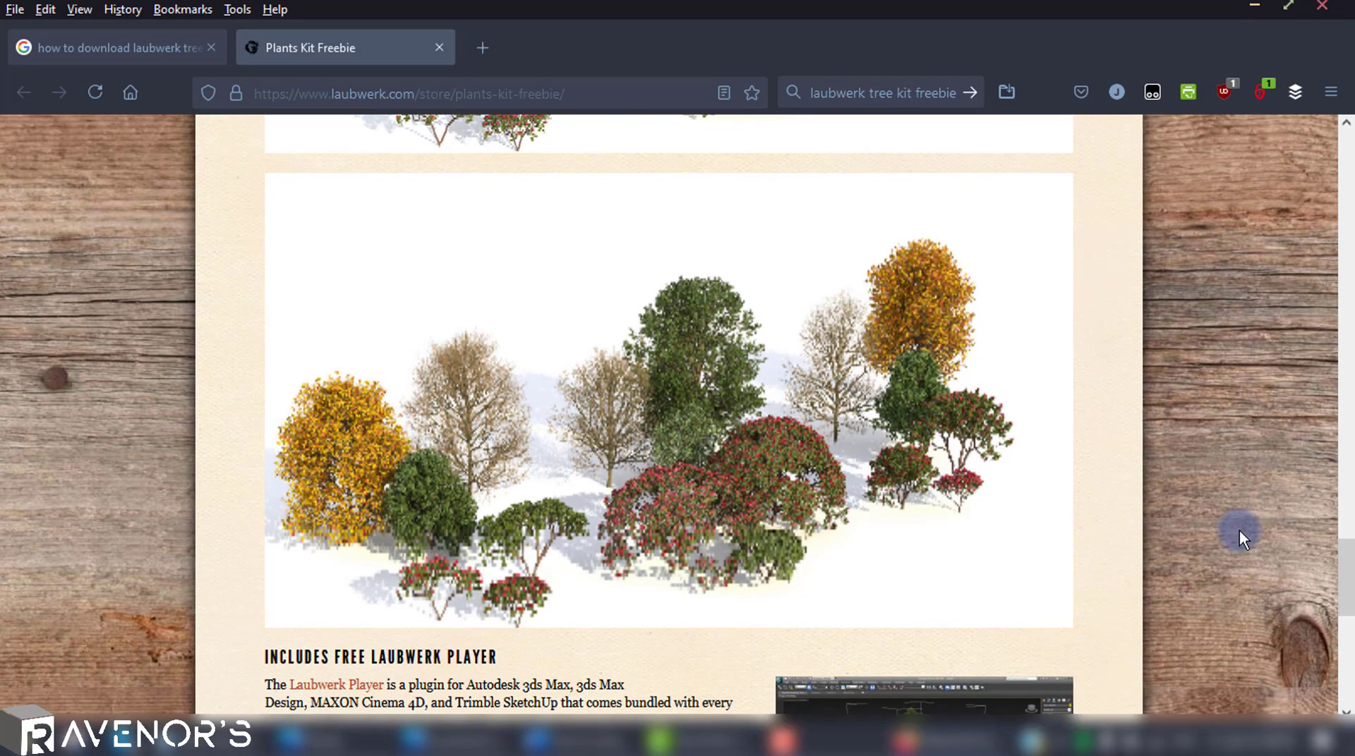
pyautogui.scroll(-4, 1242, 538)
pyautogui.scroll(-3, 1240, 534)
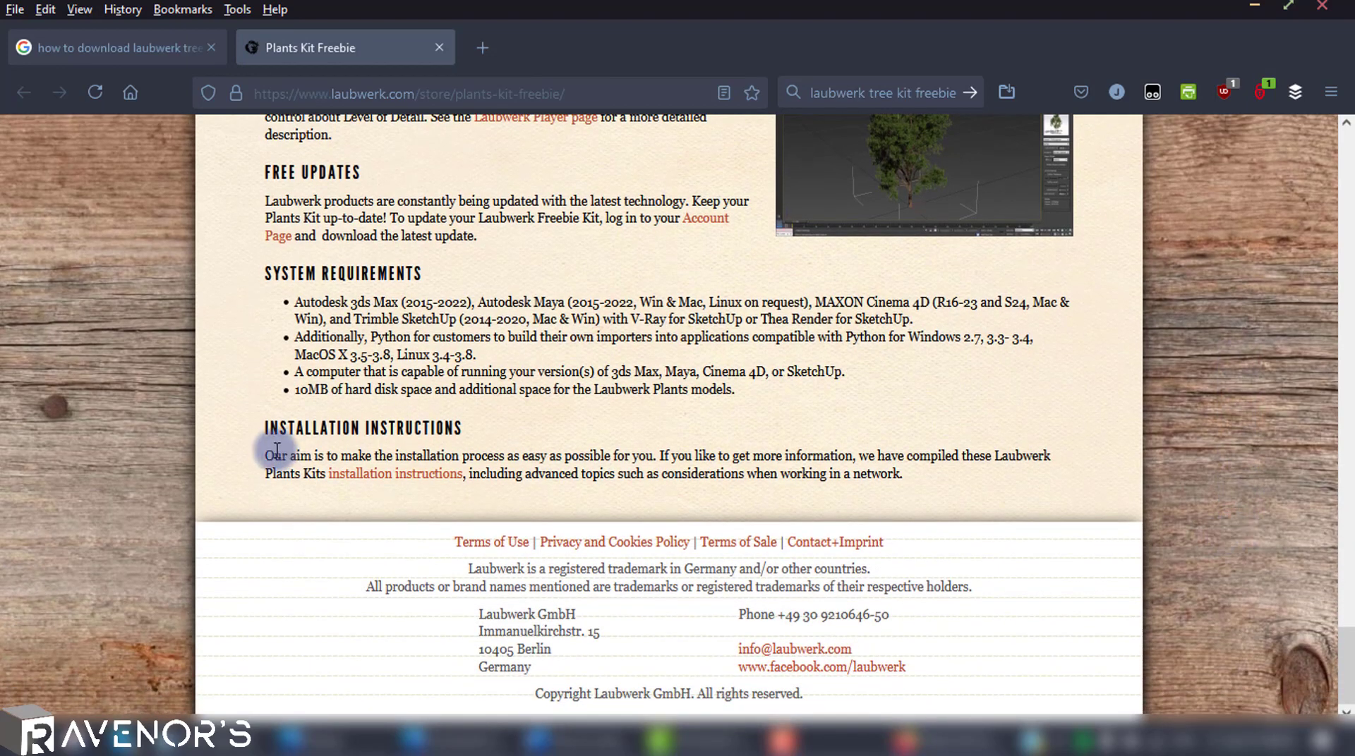
pyautogui.moveTo(266, 456); pyautogui.dragTo(913, 480)
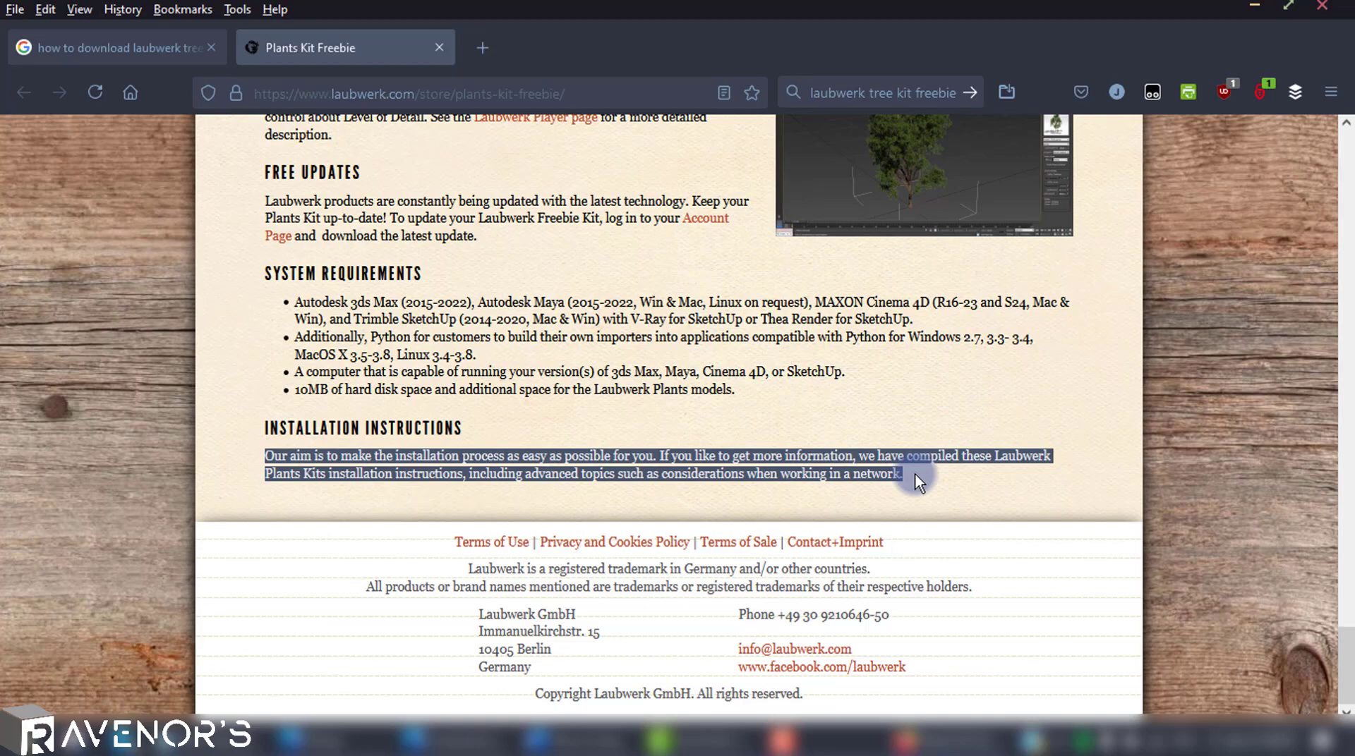
pyautogui.click(918, 474)
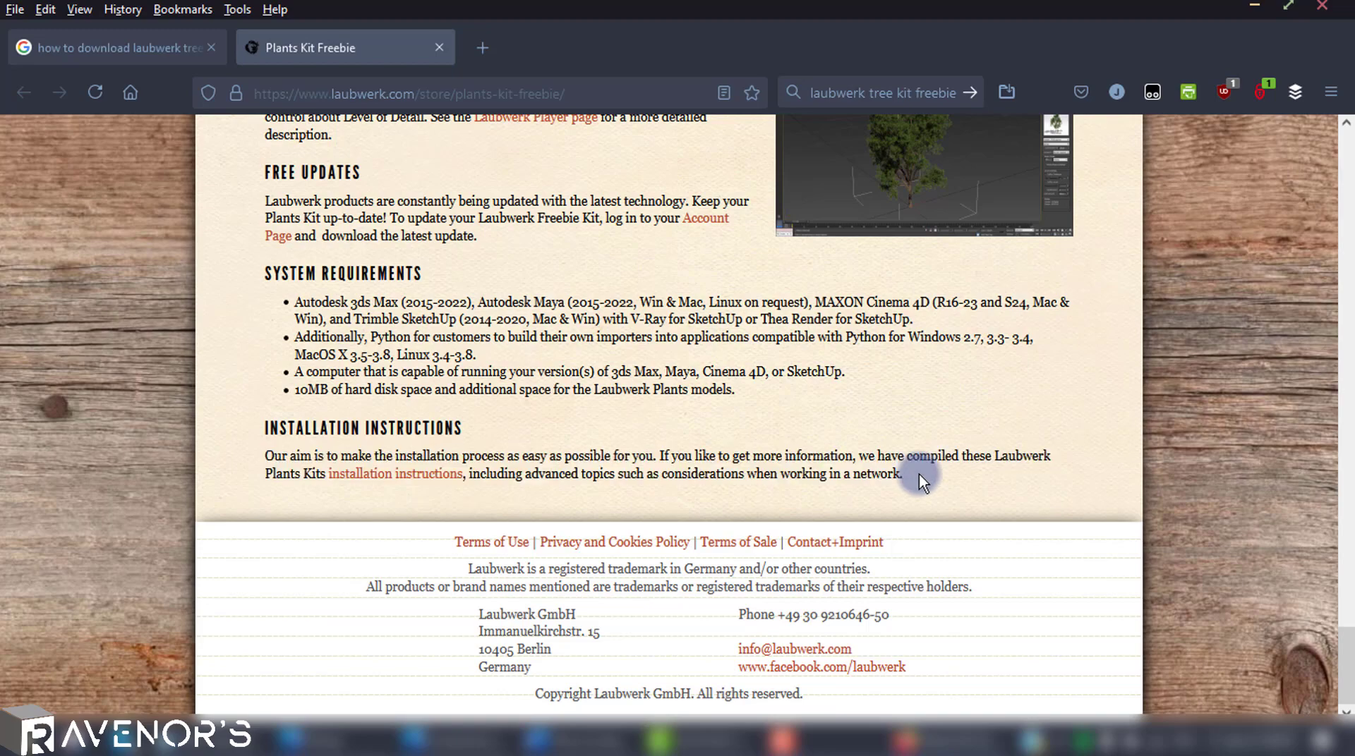
# - Add the free Plants Kit Freebie to the shopping cart and proceed to checkout
pyautogui.scroll(1, 918, 475)
pyautogui.scroll(15, 1002, 424)
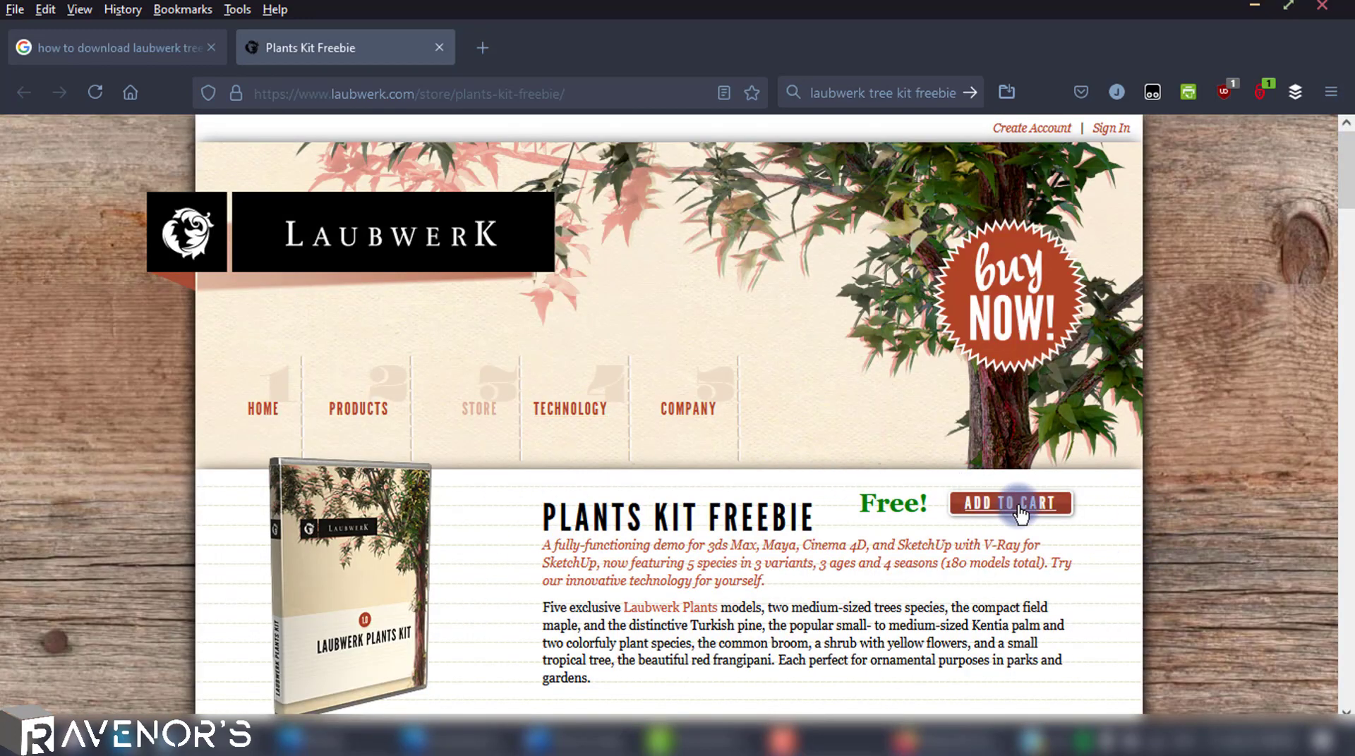
pyautogui.scroll(-1, 1202, 493)
pyautogui.click(1022, 407)
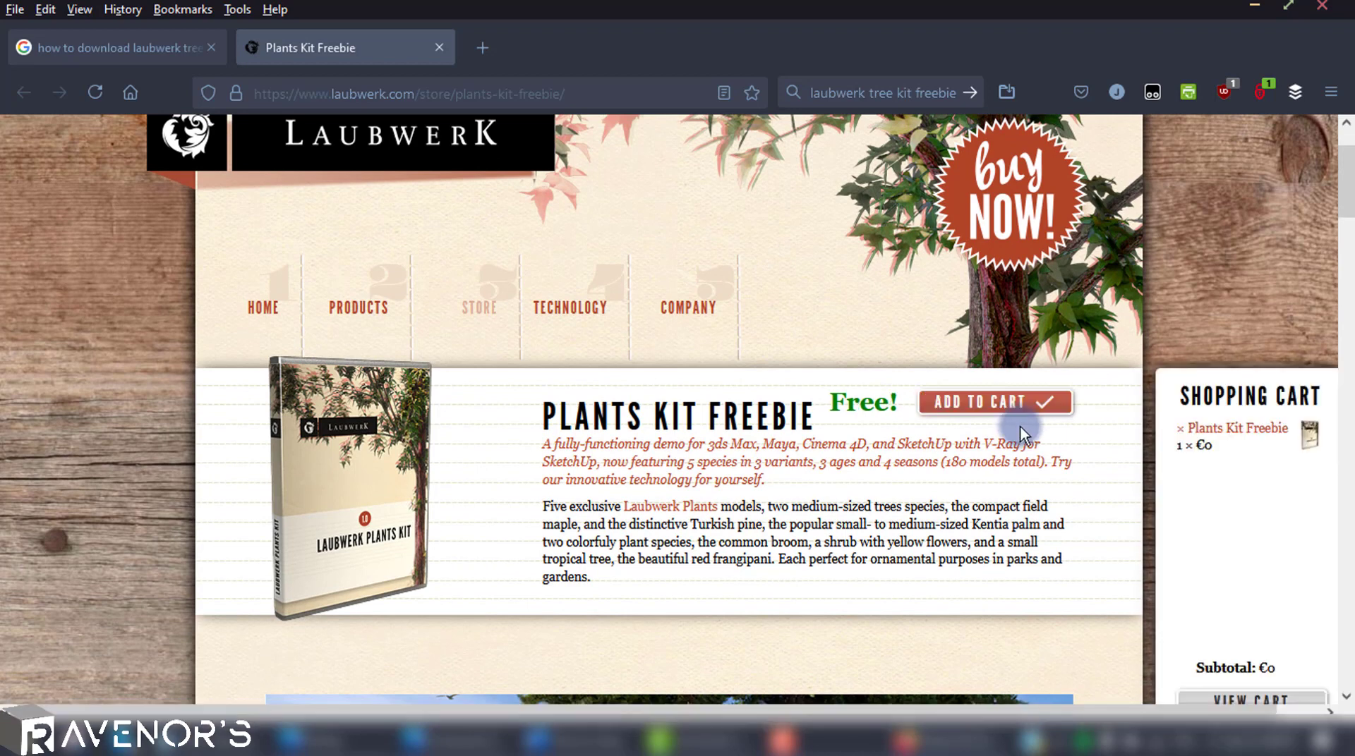
pyautogui.scroll(-1, 1264, 583)
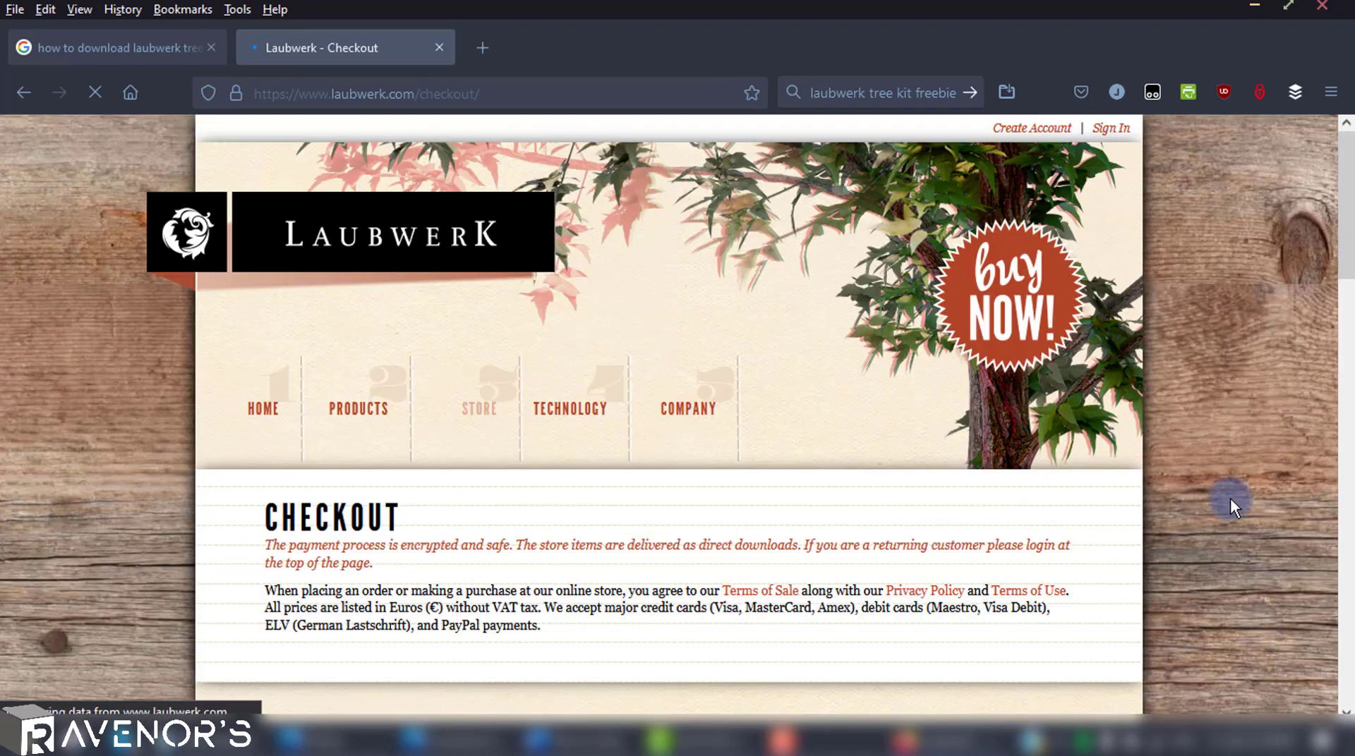
# - Examine the checkout page's returning-customer option, billing fields, order summary and terms agreement
pyautogui.scroll(-1, 1230, 498)
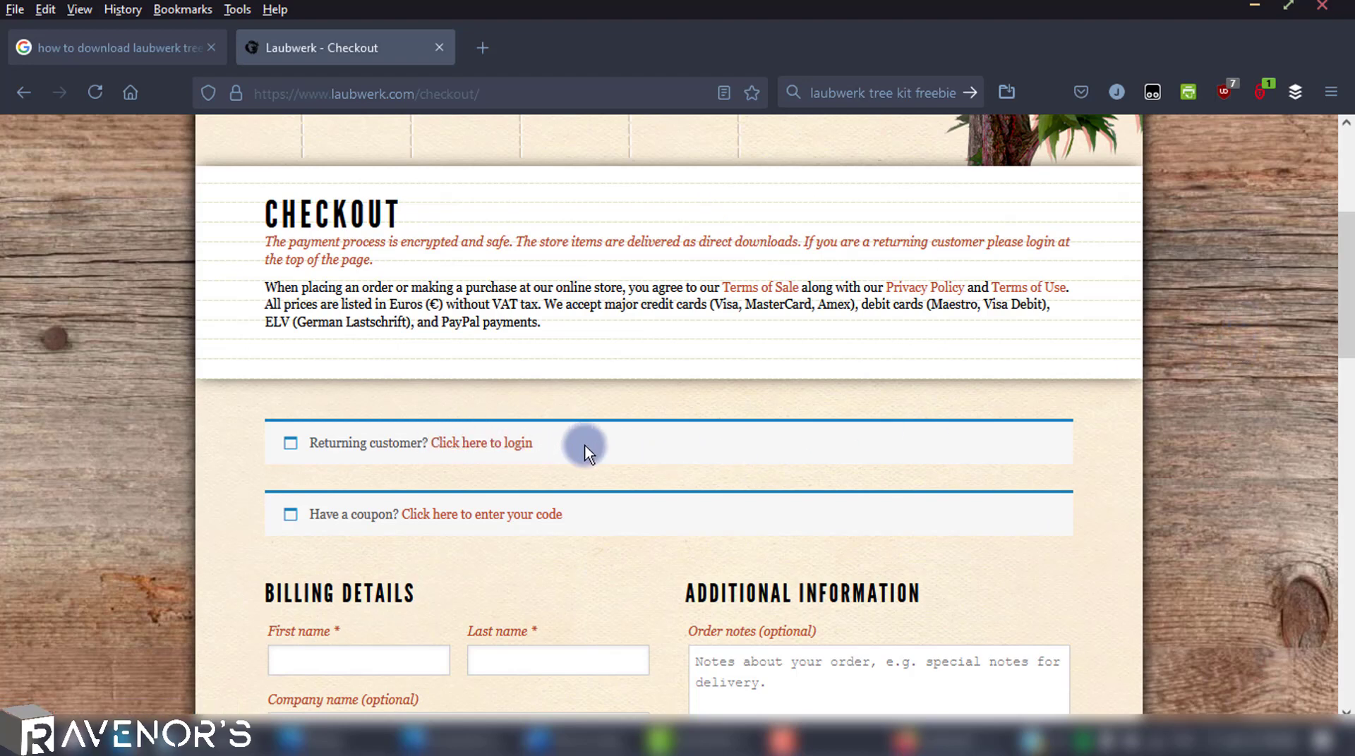
pyautogui.scroll(-2, 626, 447)
pyautogui.scroll(-2, 647, 447)
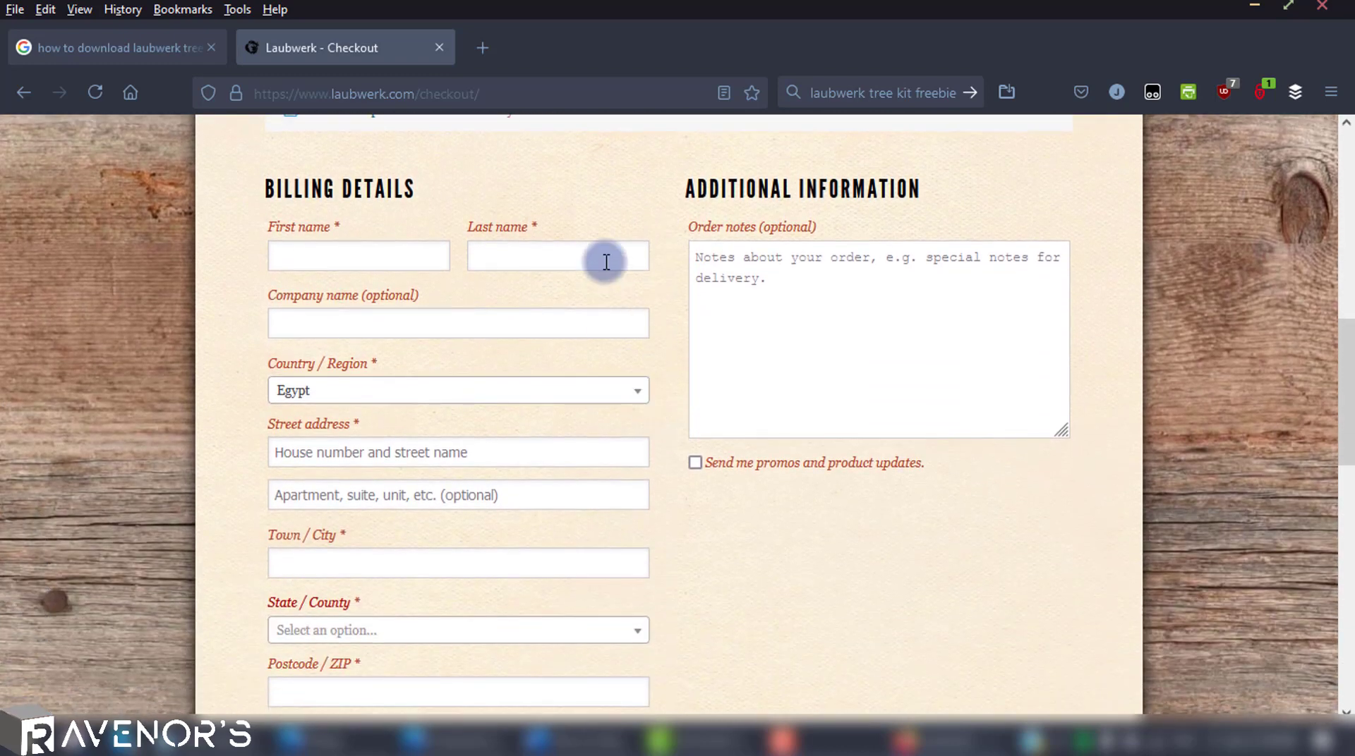
pyautogui.scroll(-3, 417, 650)
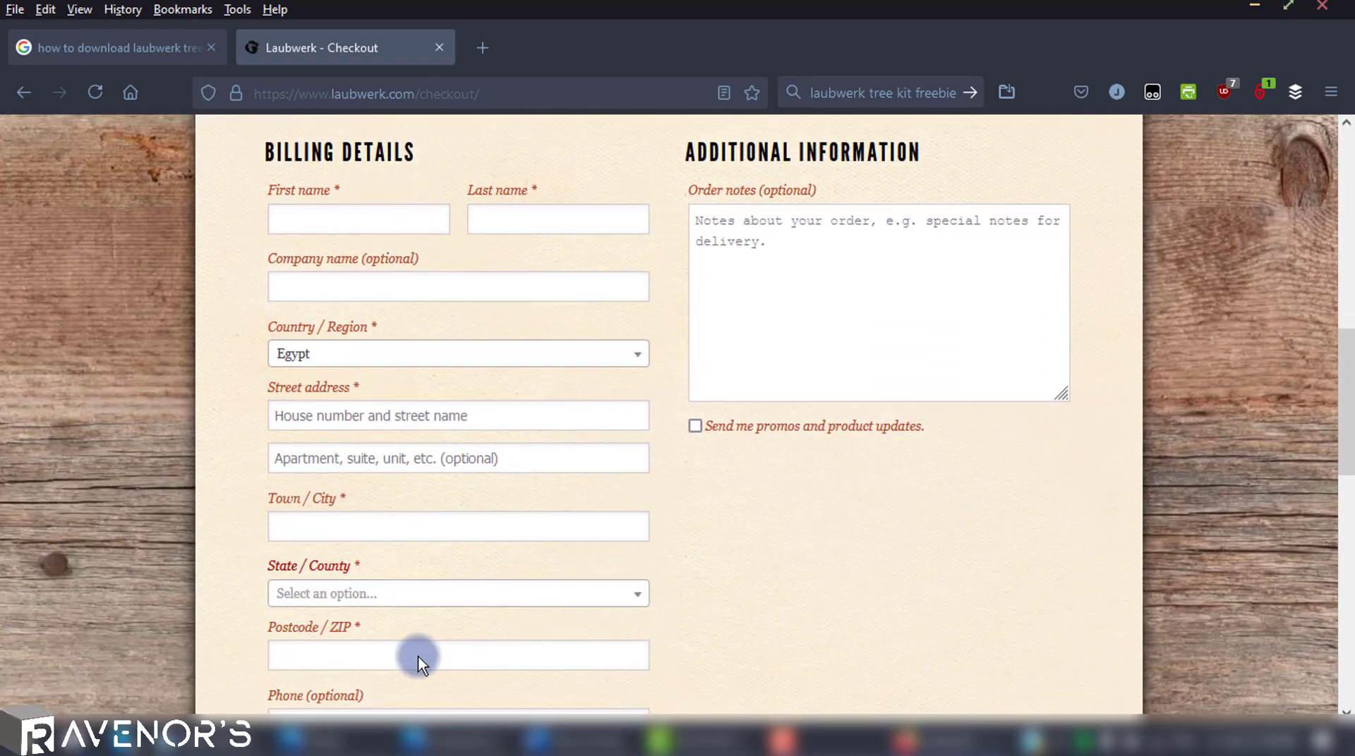
pyautogui.scroll(-4, 420, 663)
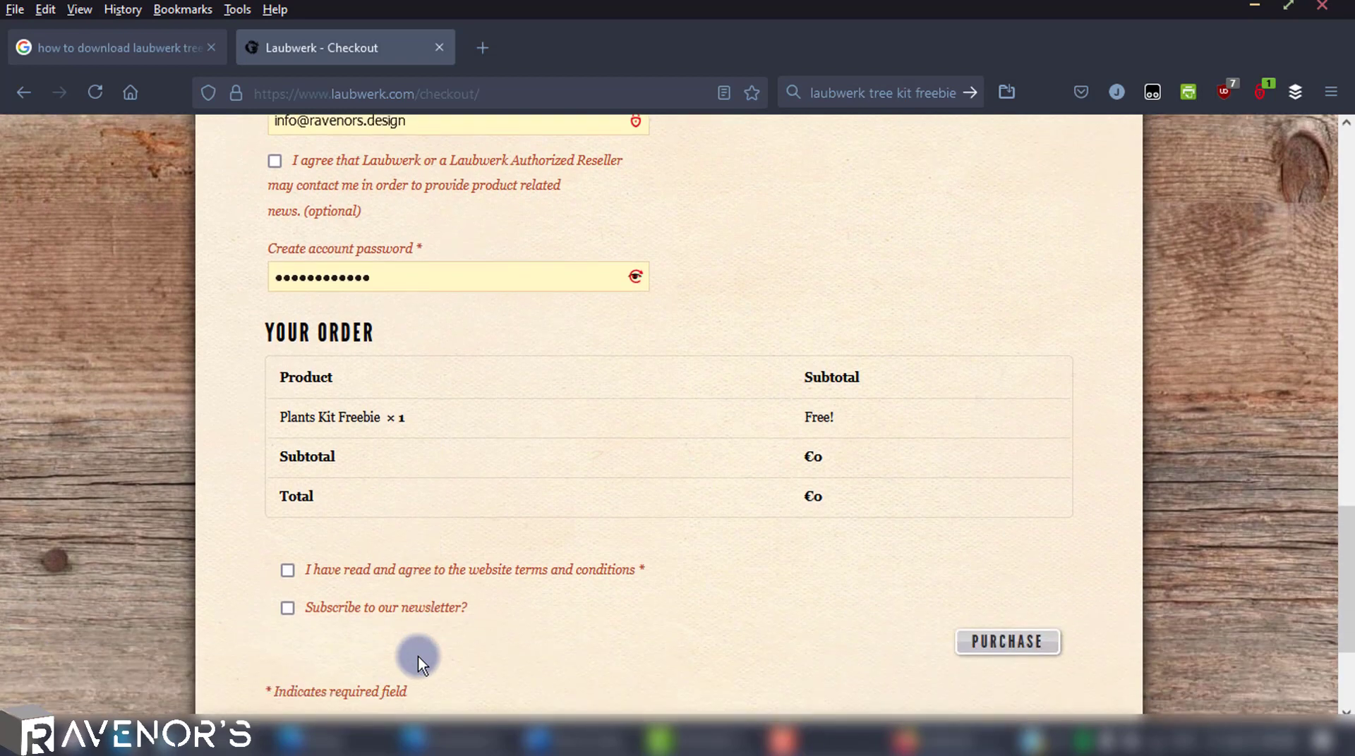
pyautogui.scroll(-1, 417, 657)
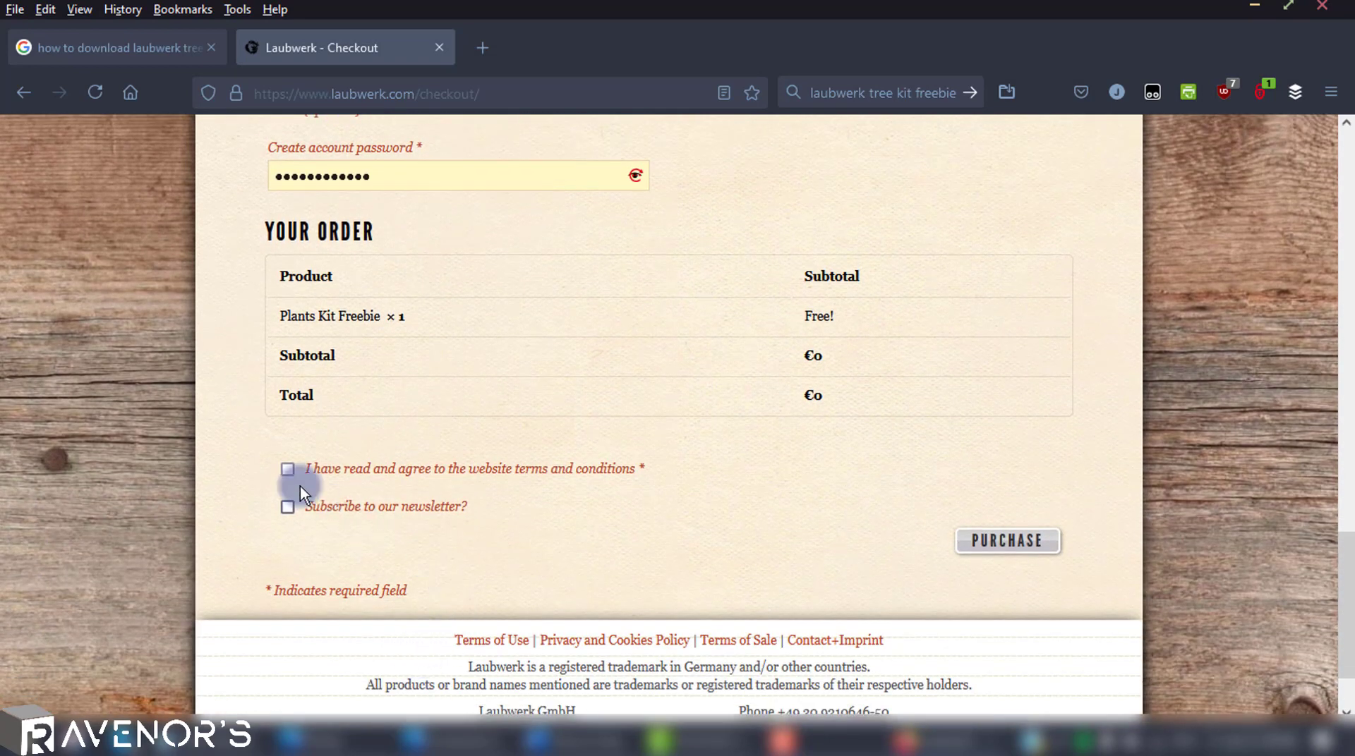
pyautogui.click(974, 547)
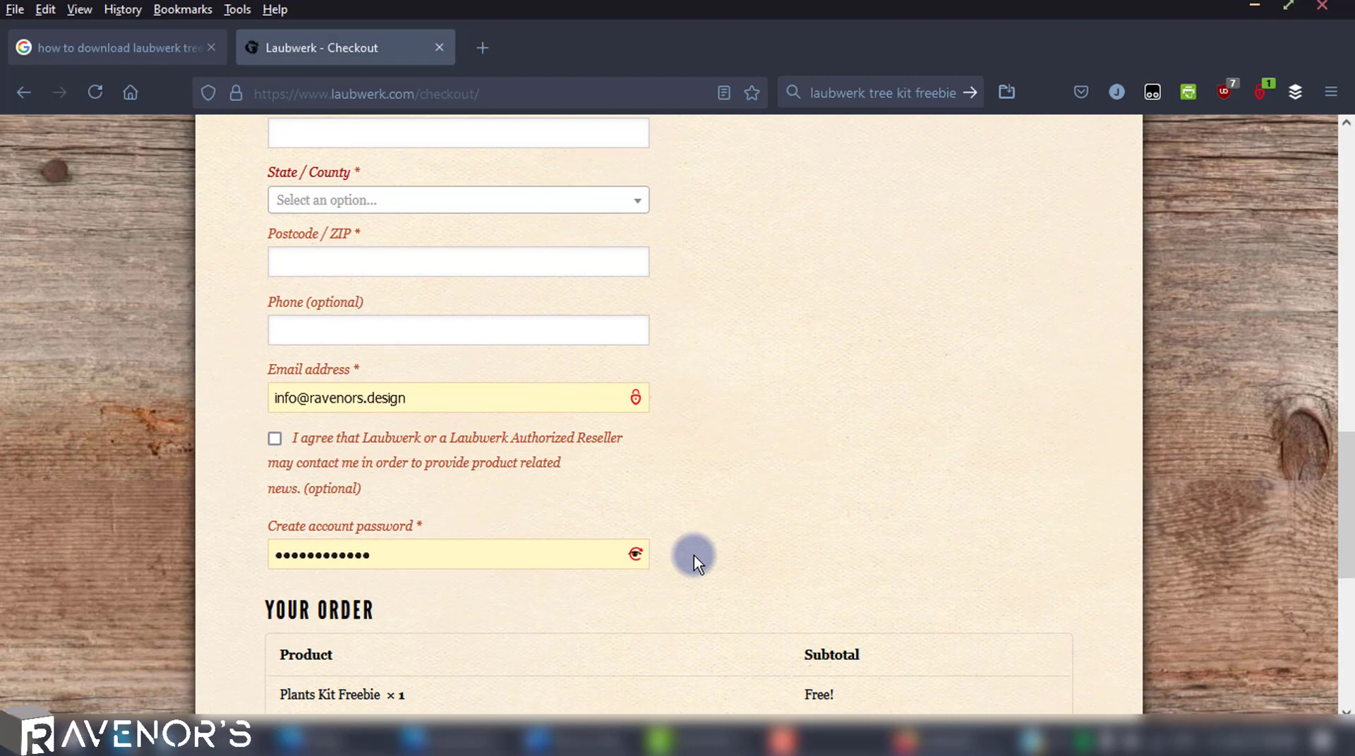
# - Log in as a returning customer with Remember me enabled and complete the Plants Kit Freebie order
pyautogui.scroll(3, 693, 556)
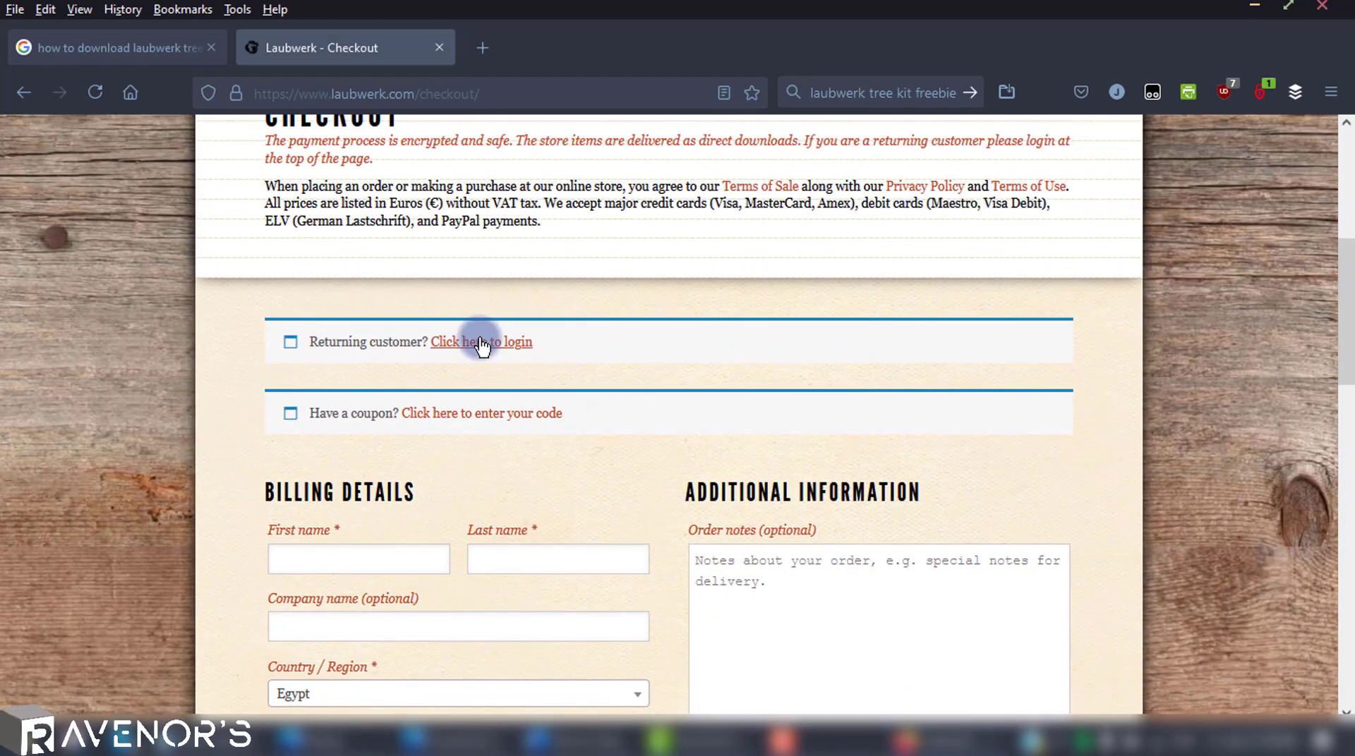
pyautogui.click(476, 344)
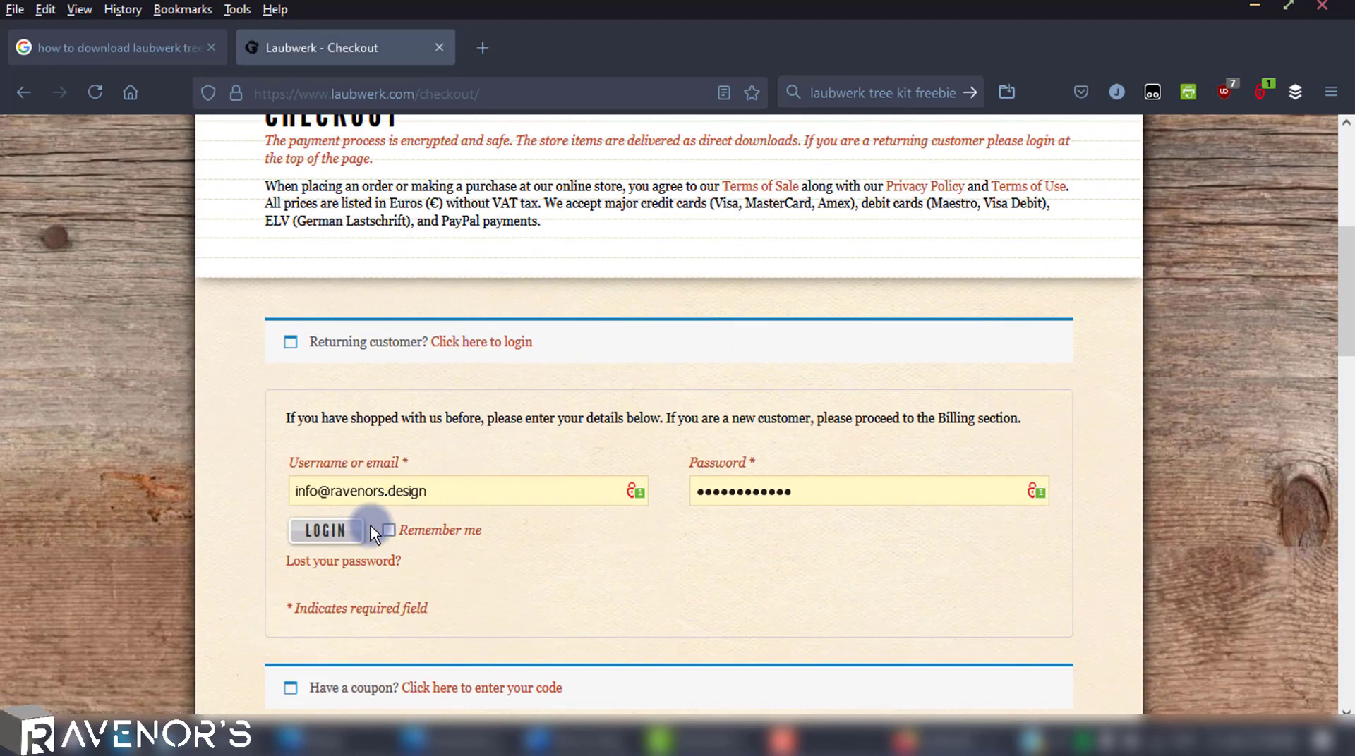
pyautogui.click(389, 530)
pyautogui.click(326, 530)
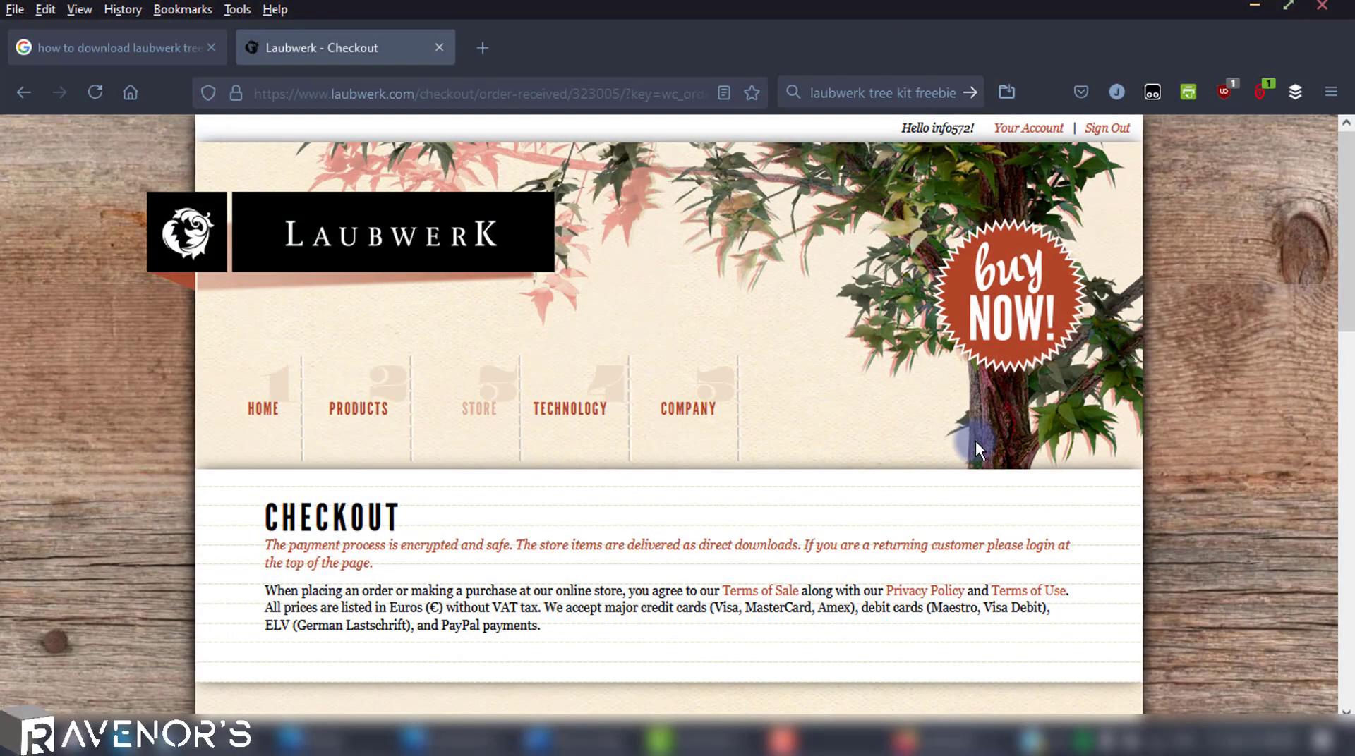
# - Review the order confirmation, including the order information, available installer downloads and order details
pyautogui.scroll(-3, 975, 445)
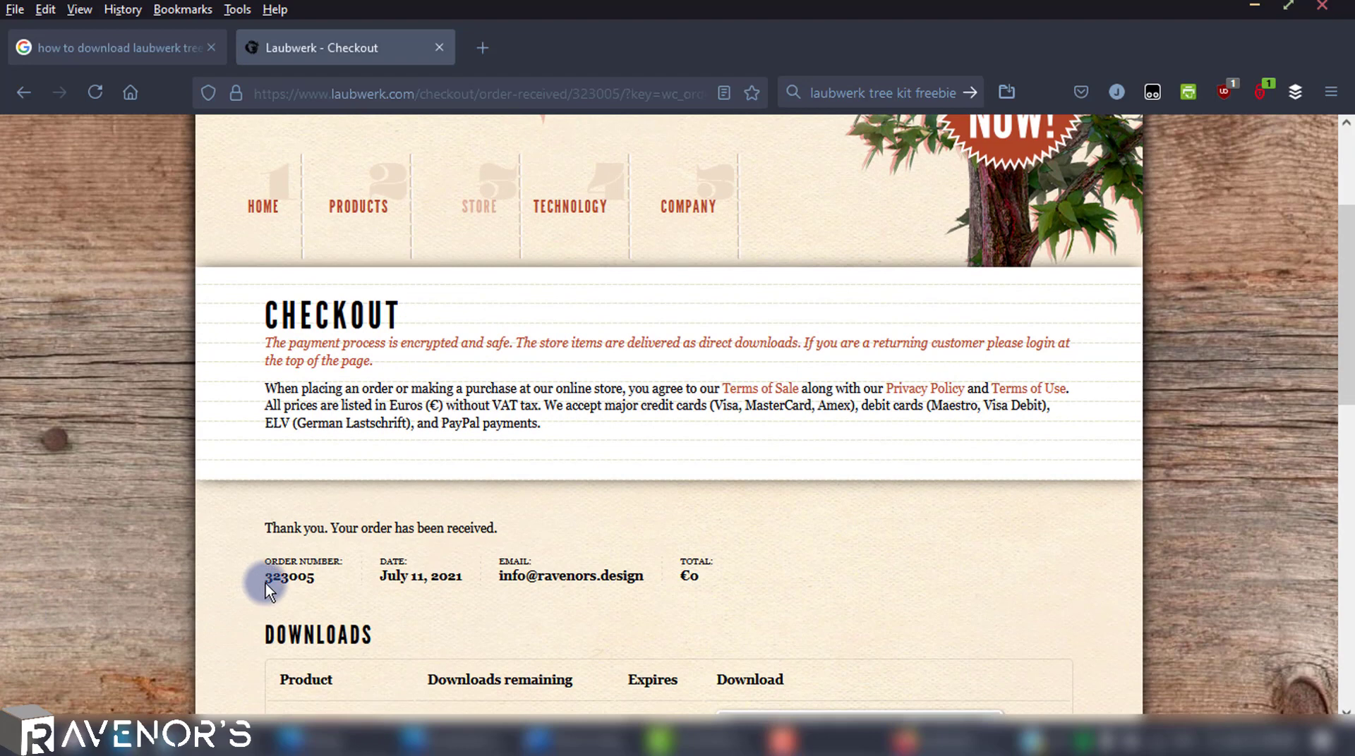
pyautogui.moveTo(265, 583); pyautogui.dragTo(764, 582)
pyautogui.click(920, 586)
pyautogui.scroll(-3, 921, 586)
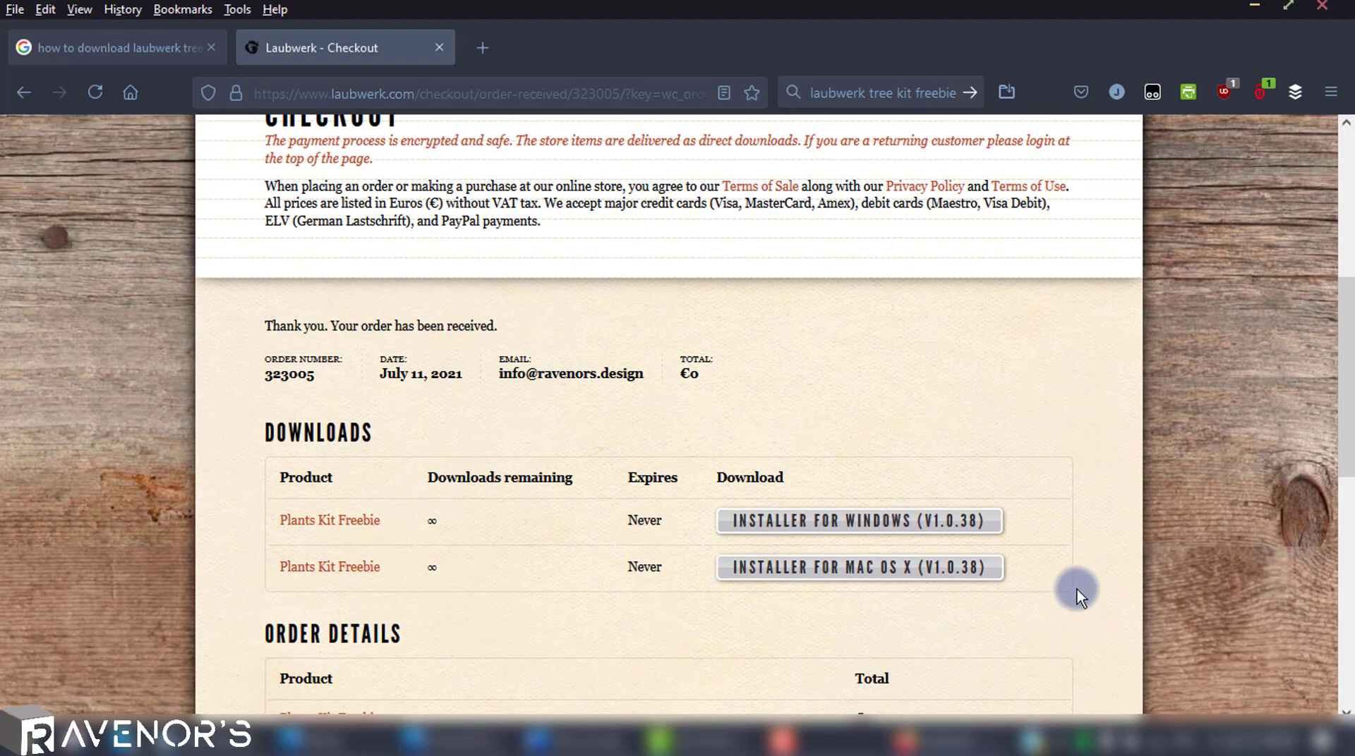
pyautogui.scroll(2, 1077, 590)
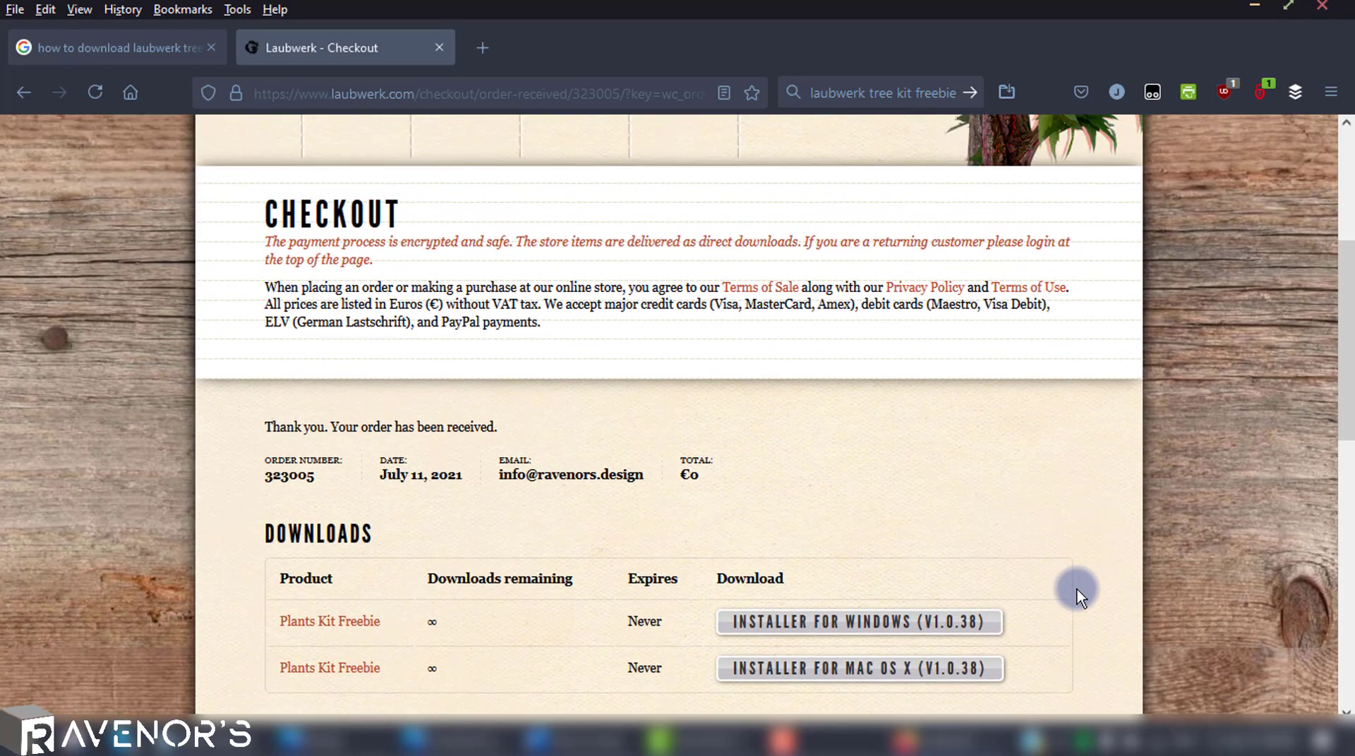
pyautogui.scroll(-5, 1076, 590)
pyautogui.scroll(-6, 1077, 590)
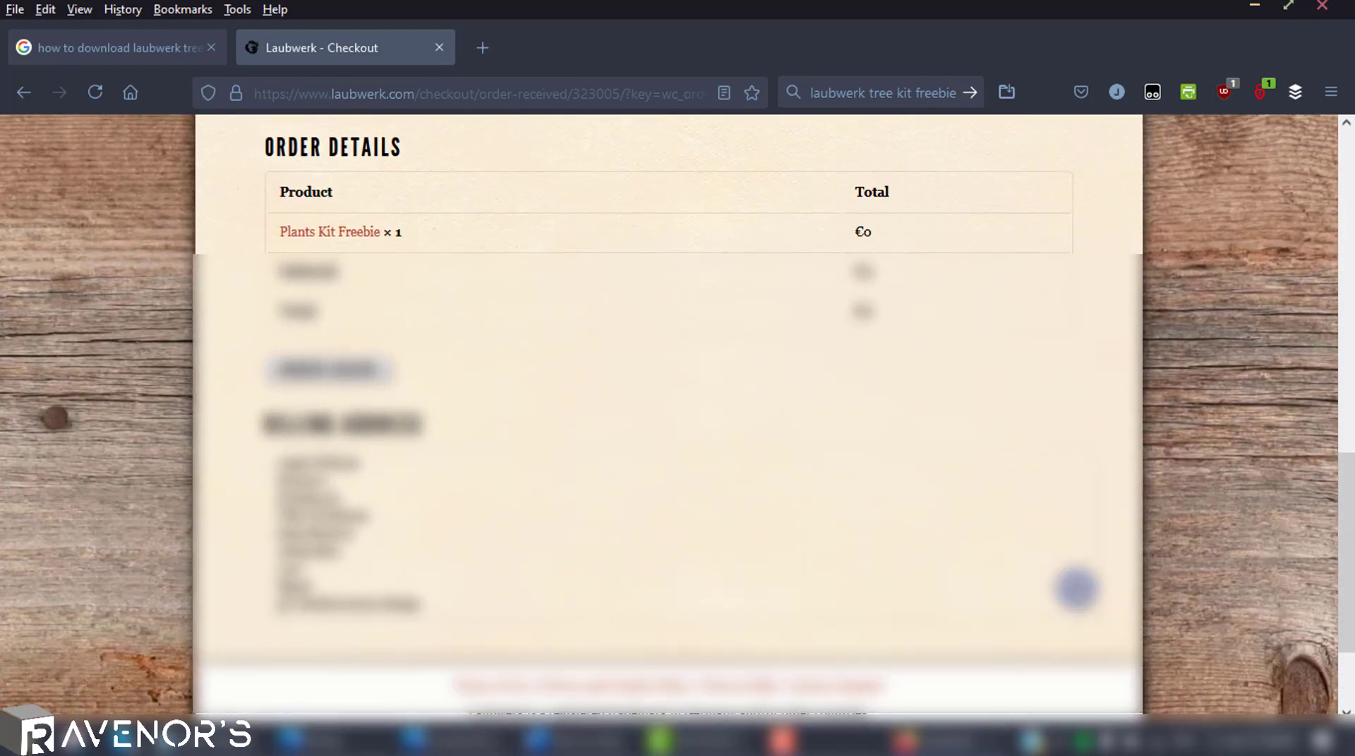
pyautogui.scroll(-1, 1077, 590)
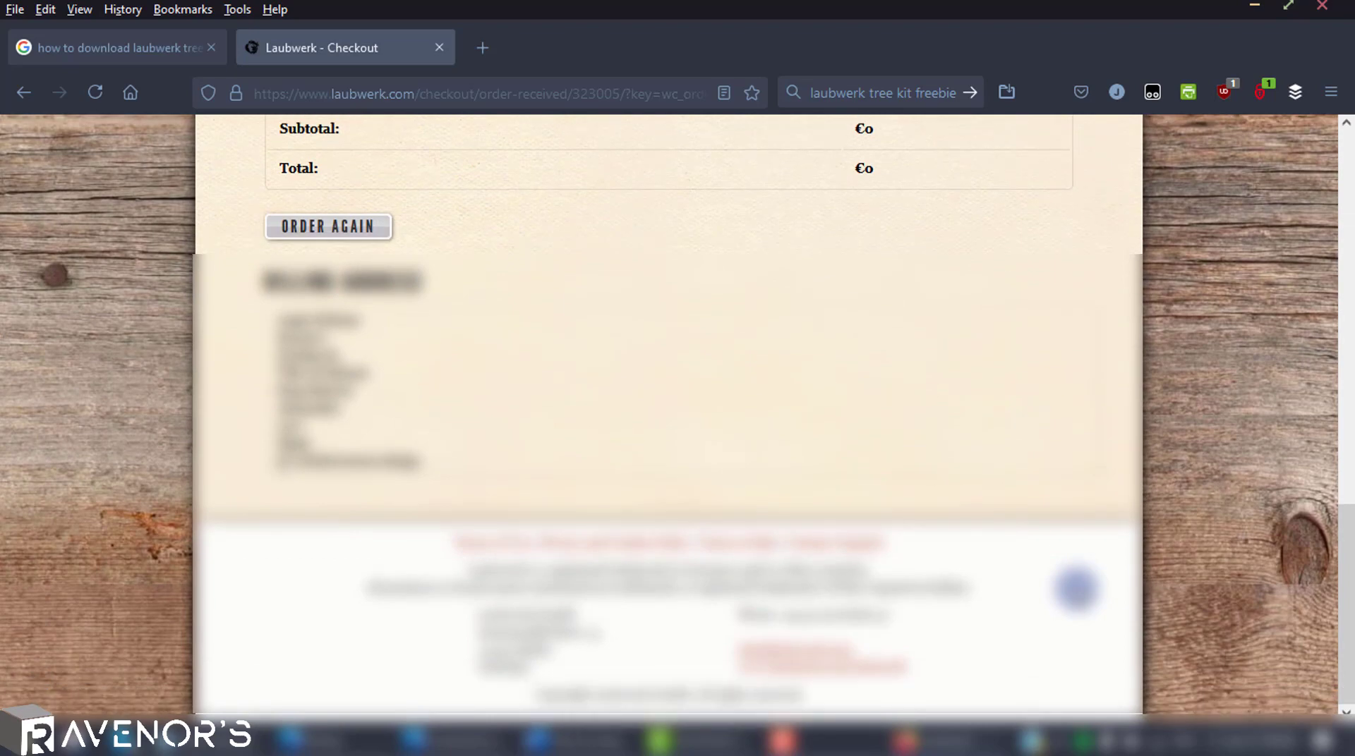
# - Download the Plants Kit Freebie installer for Windows (v1.0.38) from the order confirmation, save the file and check the download progress
pyautogui.scroll(8, 1077, 590)
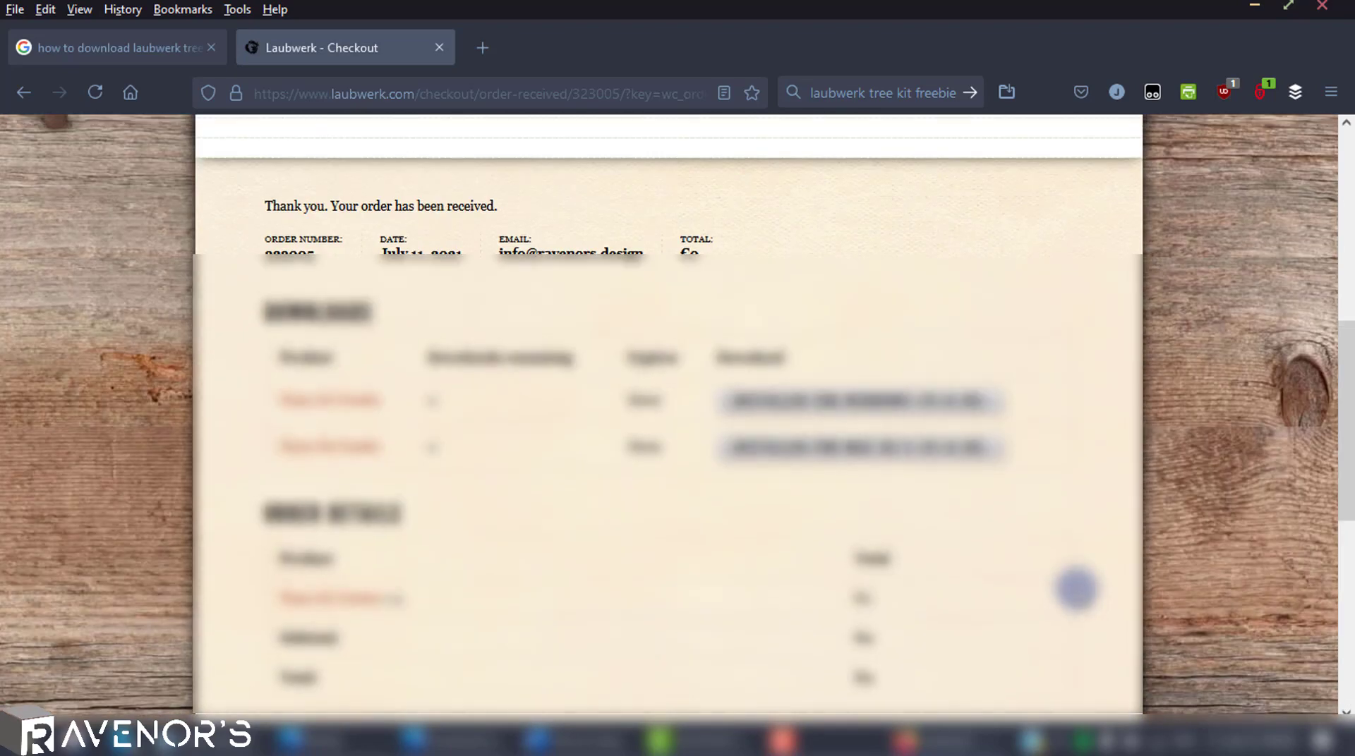
pyautogui.scroll(2, 1076, 590)
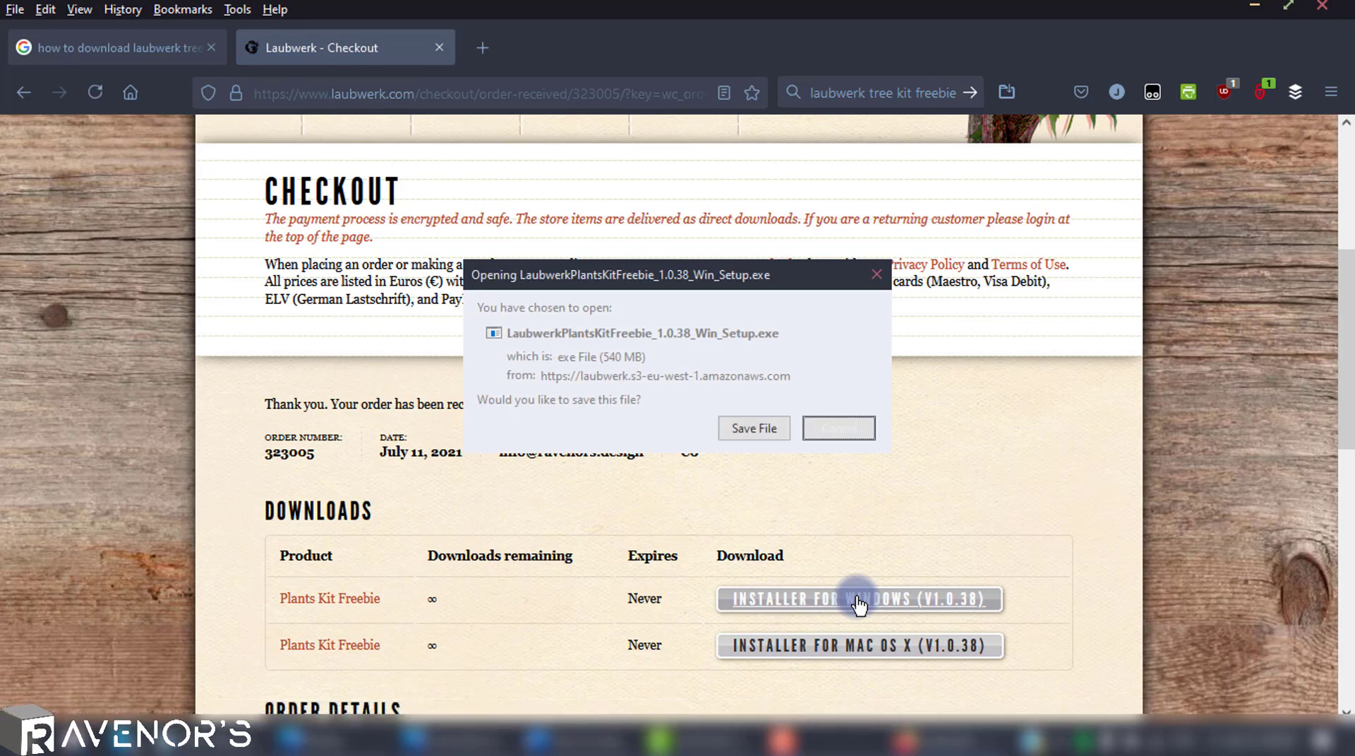
pyautogui.moveTo(665, 274)
pyautogui.mouseDown()
pyautogui.moveTo(768, 274)
pyautogui.moveTo(641, 270)
pyautogui.mouseUp()
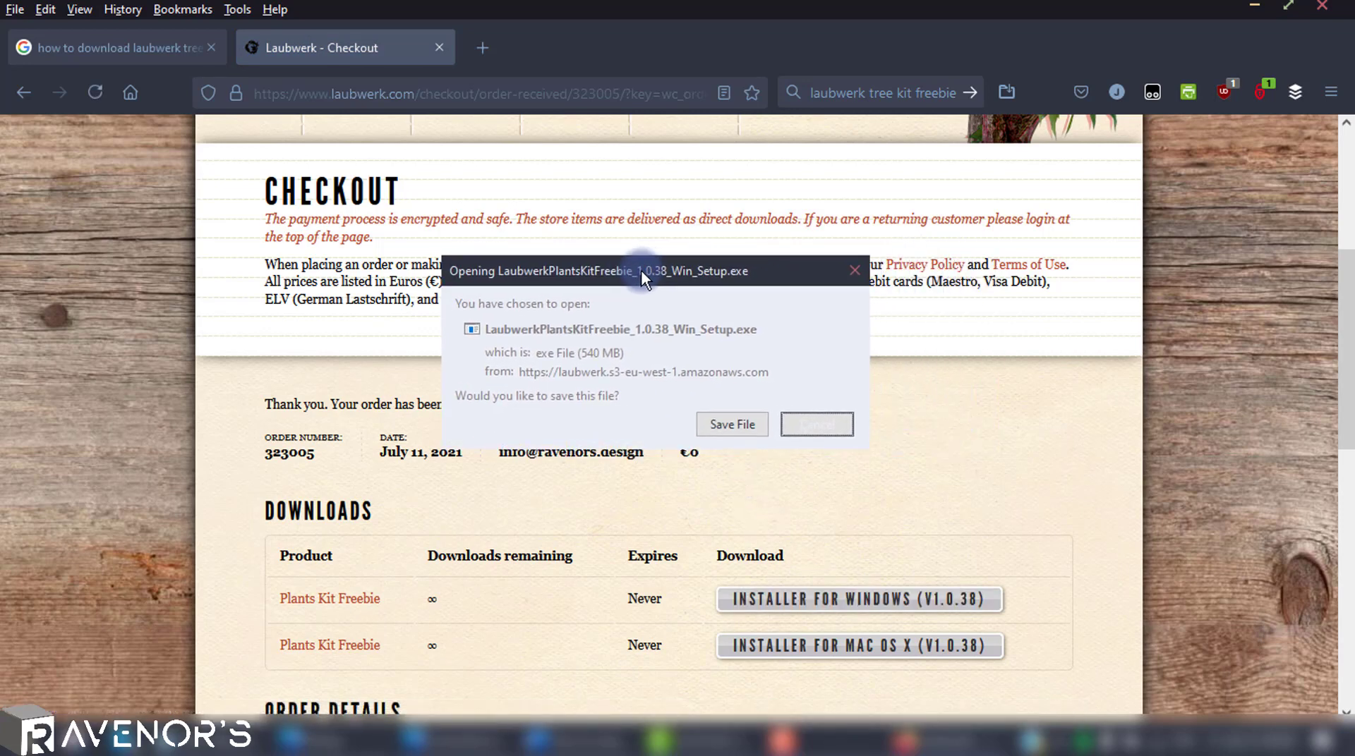
pyautogui.click(729, 426)
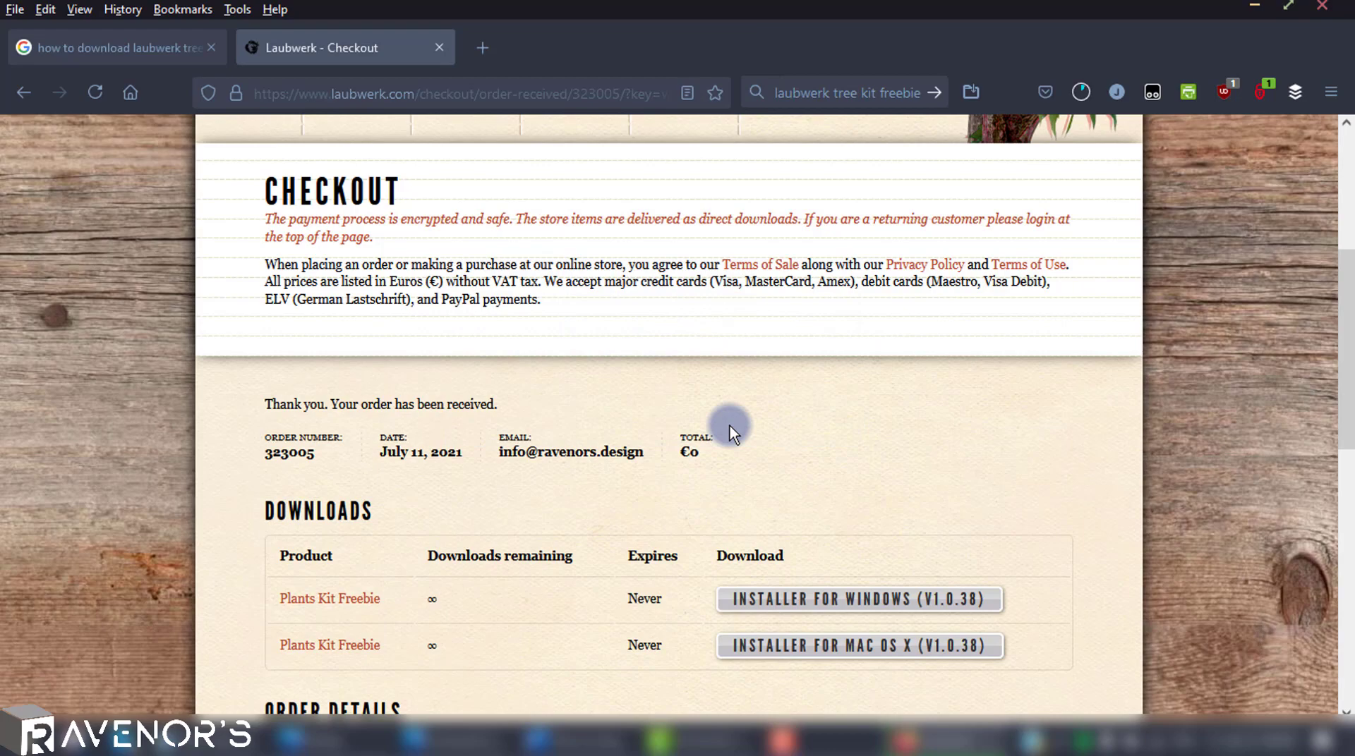
pyautogui.click(1081, 91)
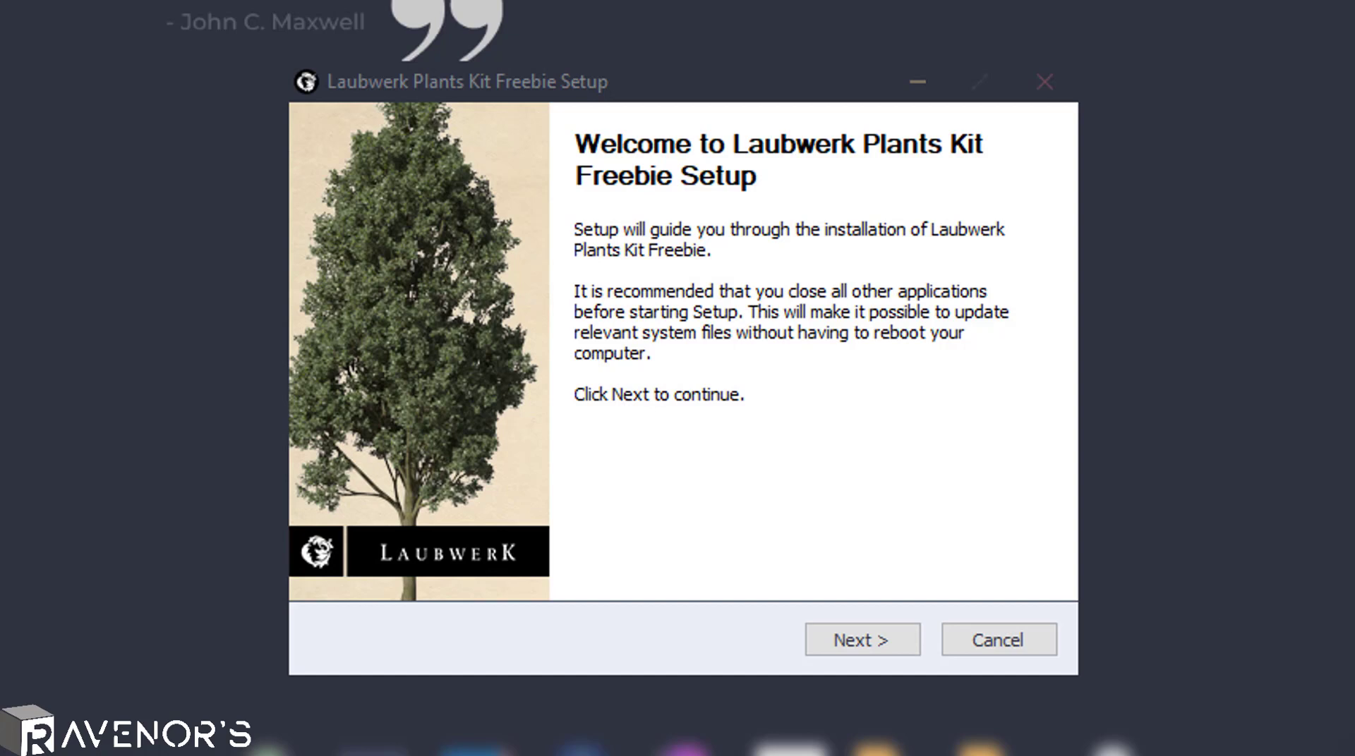
# - Install Laubwerk Plants Kit Freebie 1.0.38 in Simple mode, accepting the license agreement
pyautogui.click(877, 650)
pyautogui.click(877, 650)
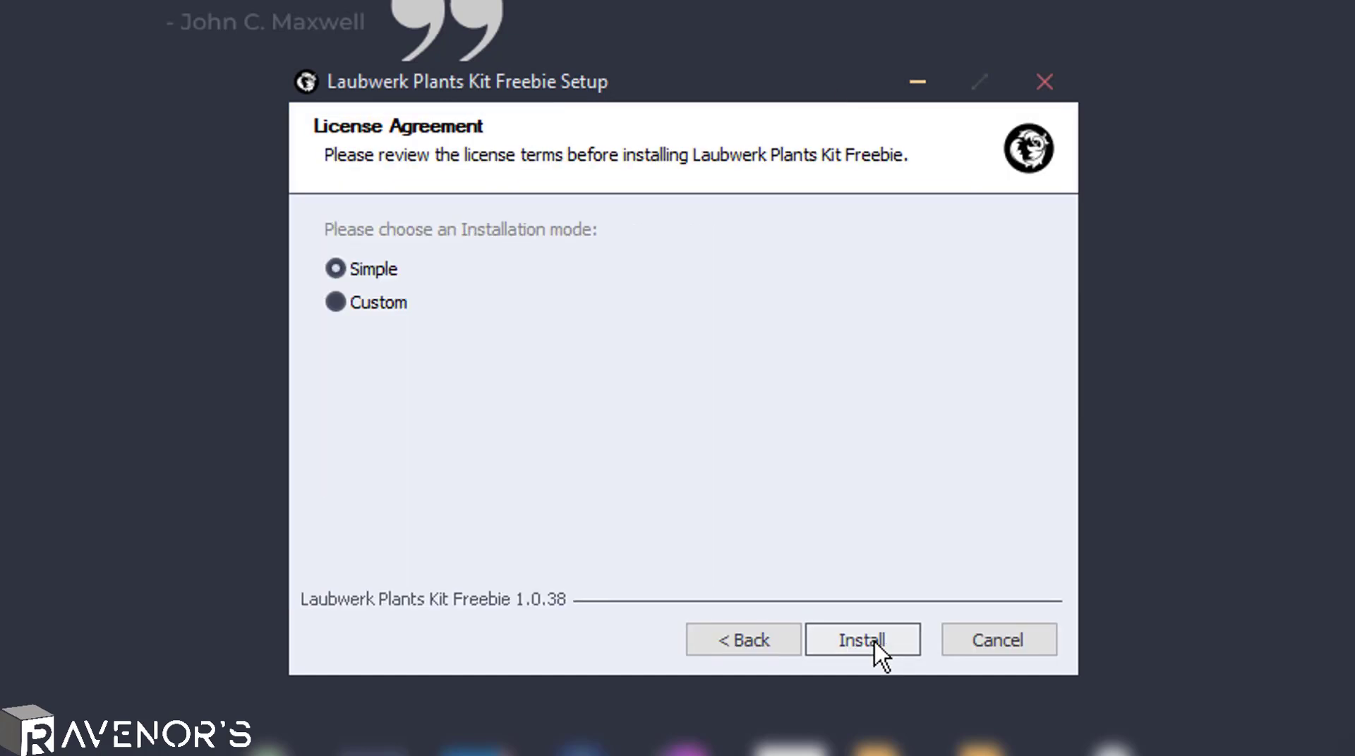
pyautogui.click(877, 651)
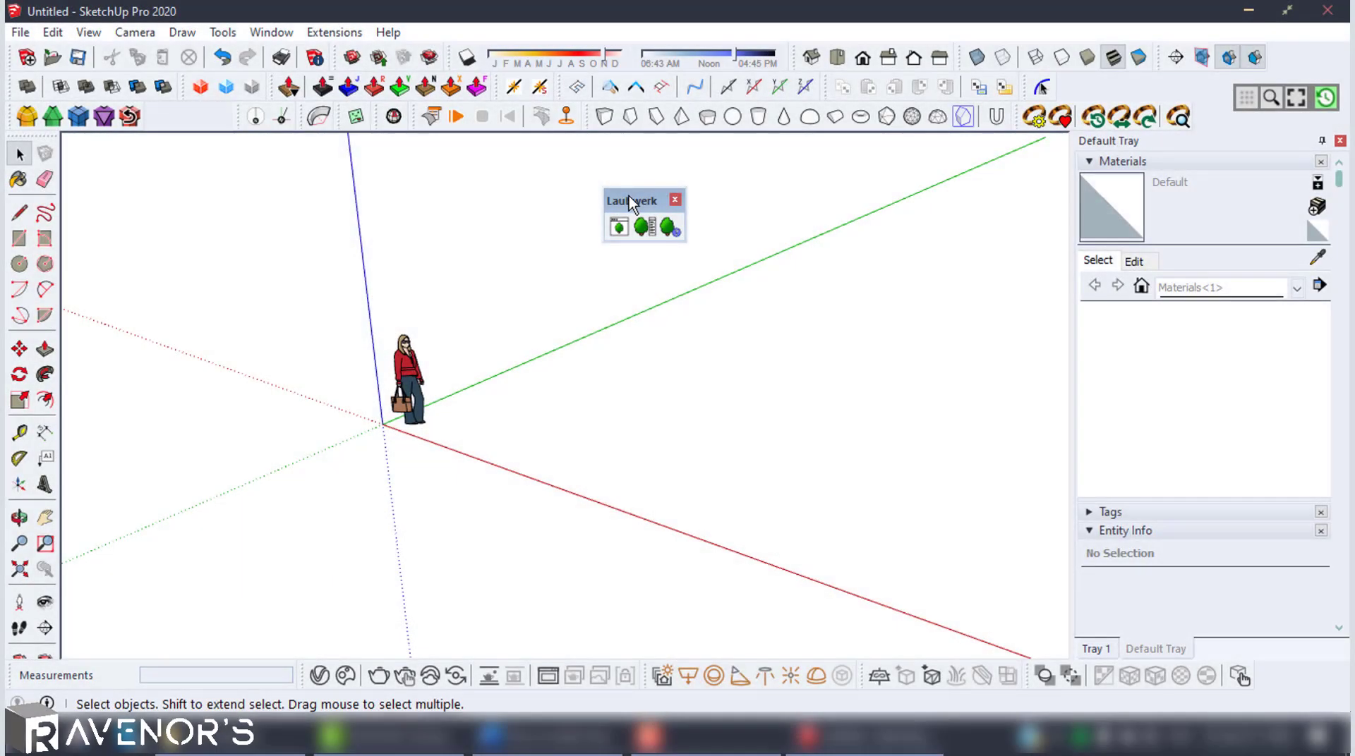
# - In SketchUp, close the floating Laubwerk toolbar, enable it again and dock it among the other toolbars above the drawing area
pyautogui.moveTo(627, 192)
pyautogui.mouseDown()
pyautogui.moveTo(641, 188)
pyautogui.moveTo(576, 197)
pyautogui.mouseUp()
pyautogui.click(624, 203)
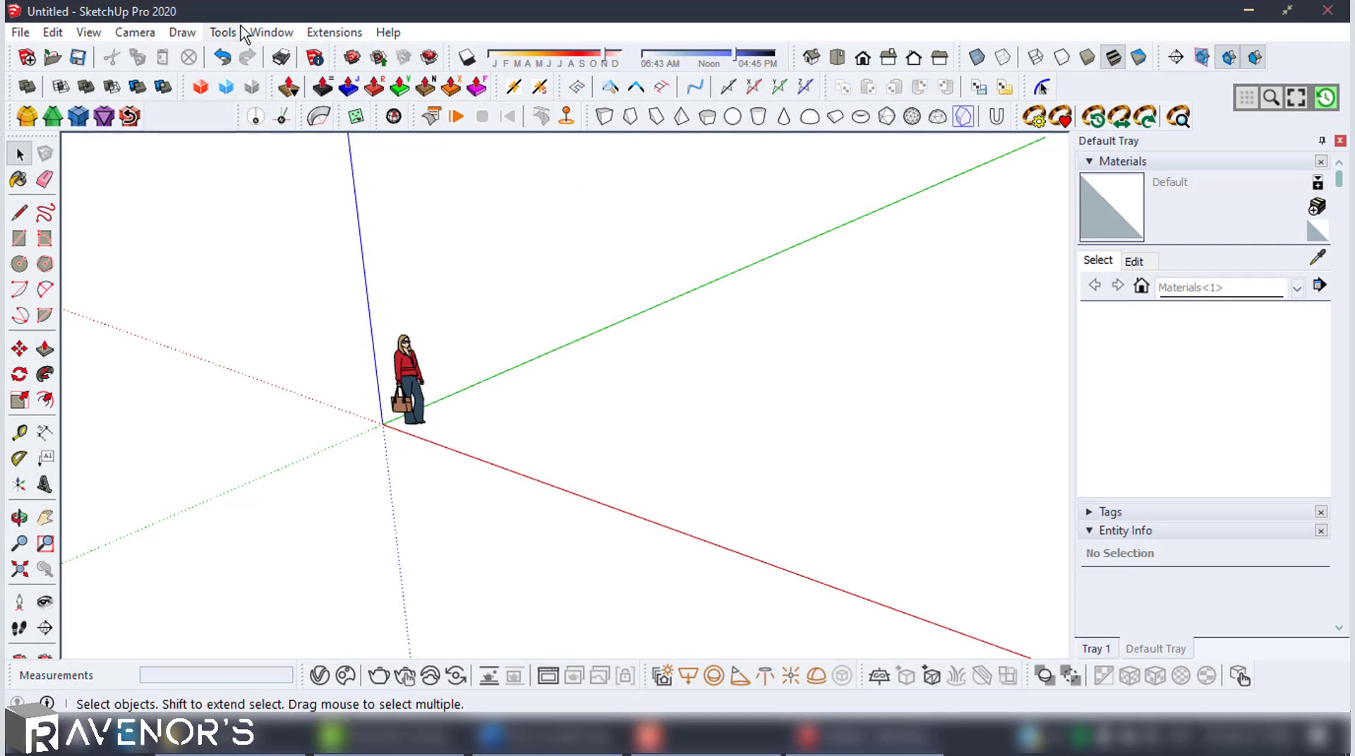
pyautogui.click(89, 33)
pyautogui.click(114, 56)
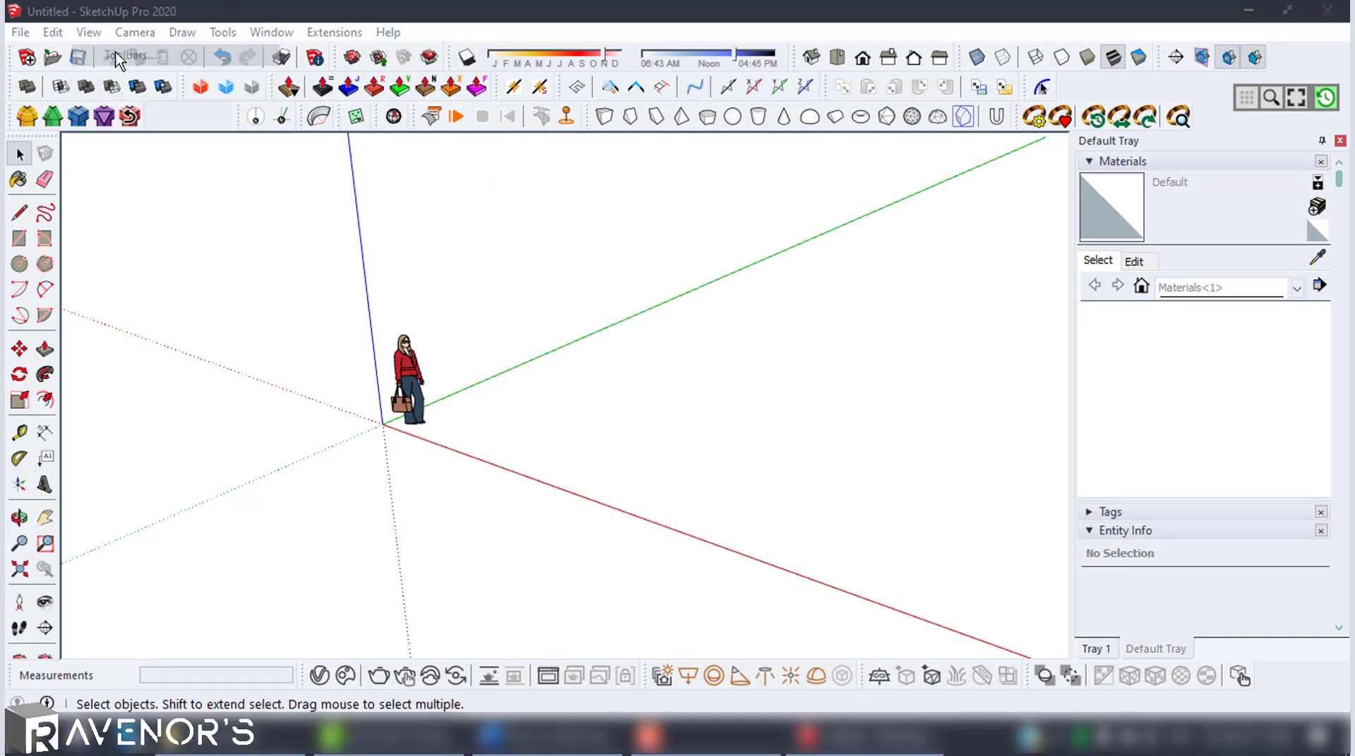
pyautogui.moveTo(704, 321); pyautogui.dragTo(697, 362)
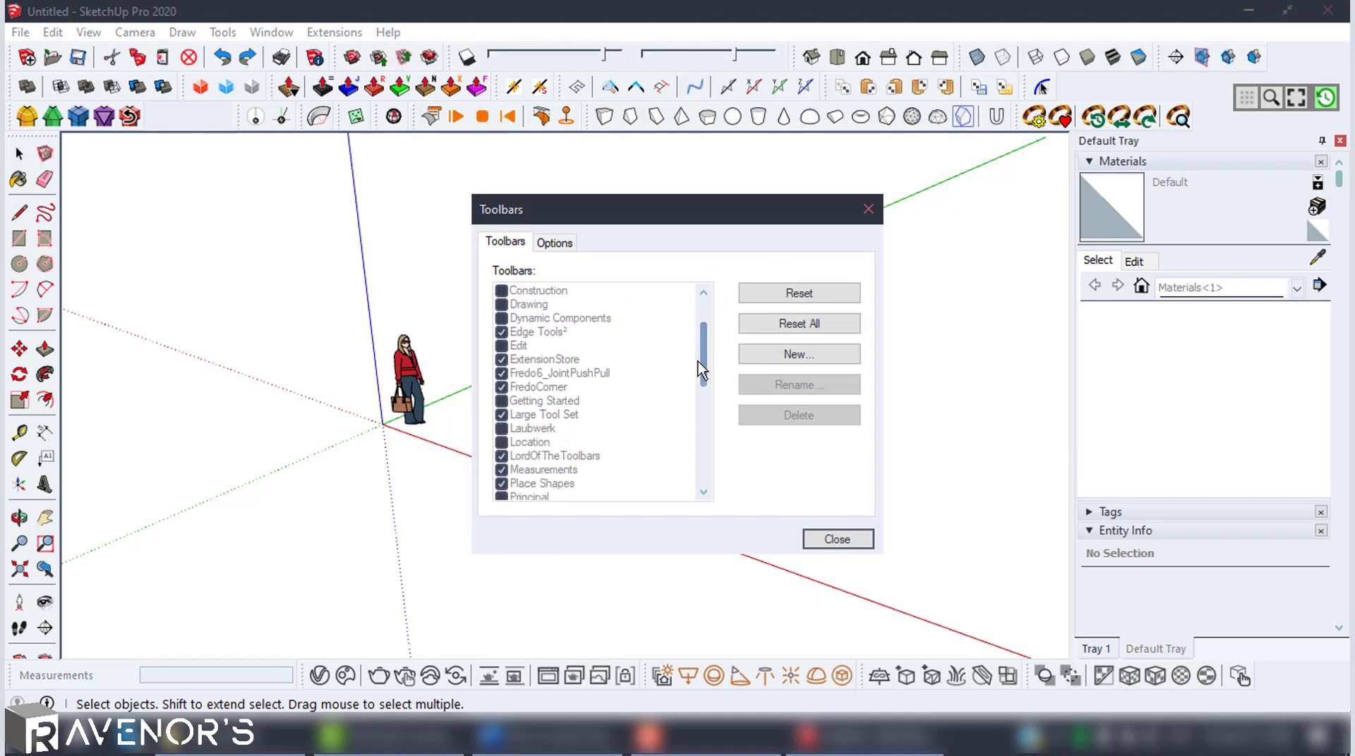
pyautogui.click(501, 431)
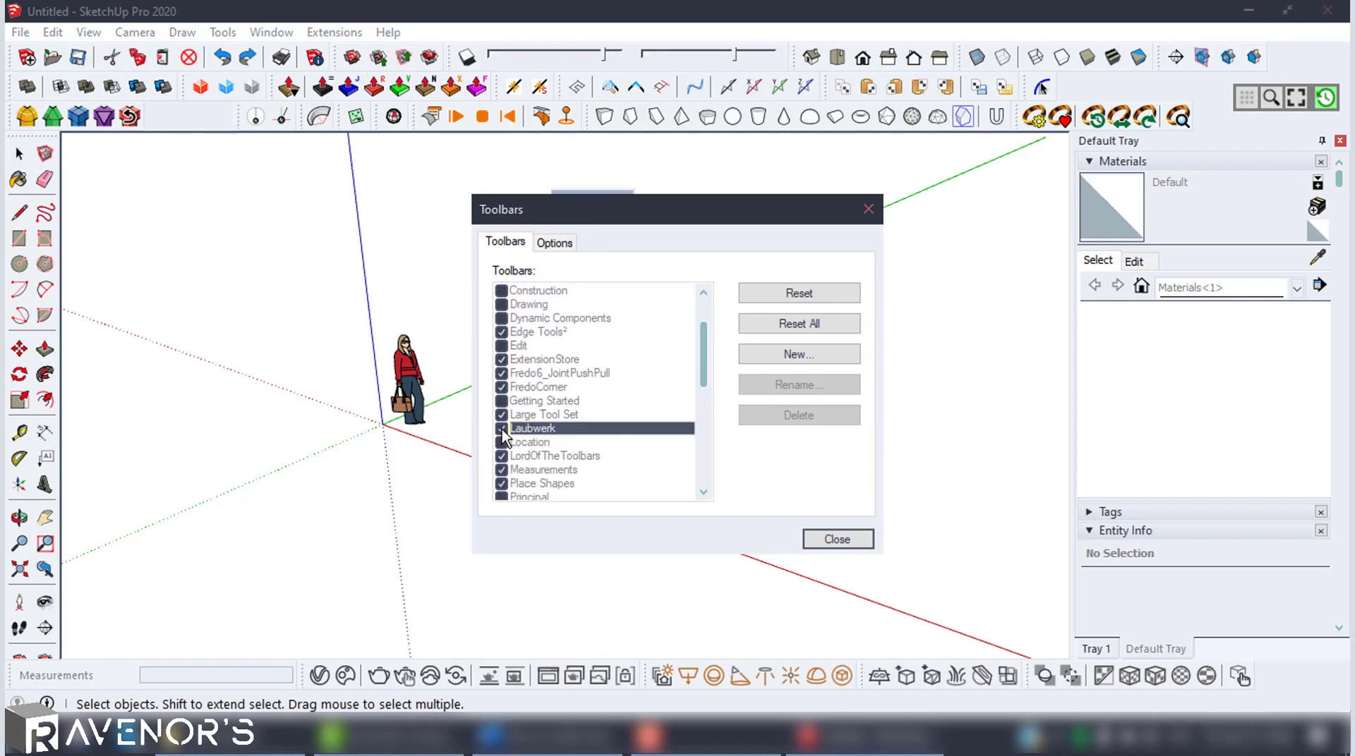
pyautogui.click(869, 209)
pyautogui.moveTo(601, 197); pyautogui.dragTo(194, 117)
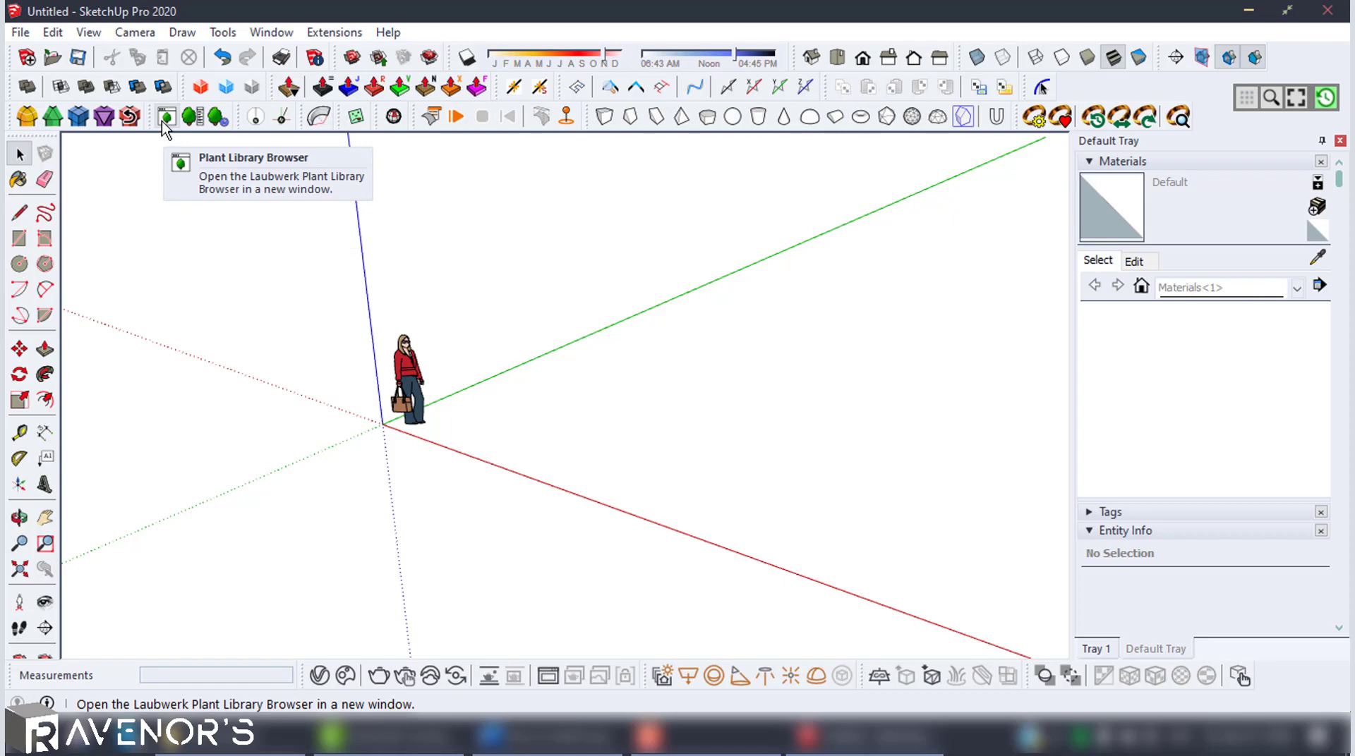
# - Place a Silver wattle (Acacia dealbata) from the Laubwerk Plant Library Browser at the model origin
pyautogui.click(166, 116)
pyautogui.click(635, 283)
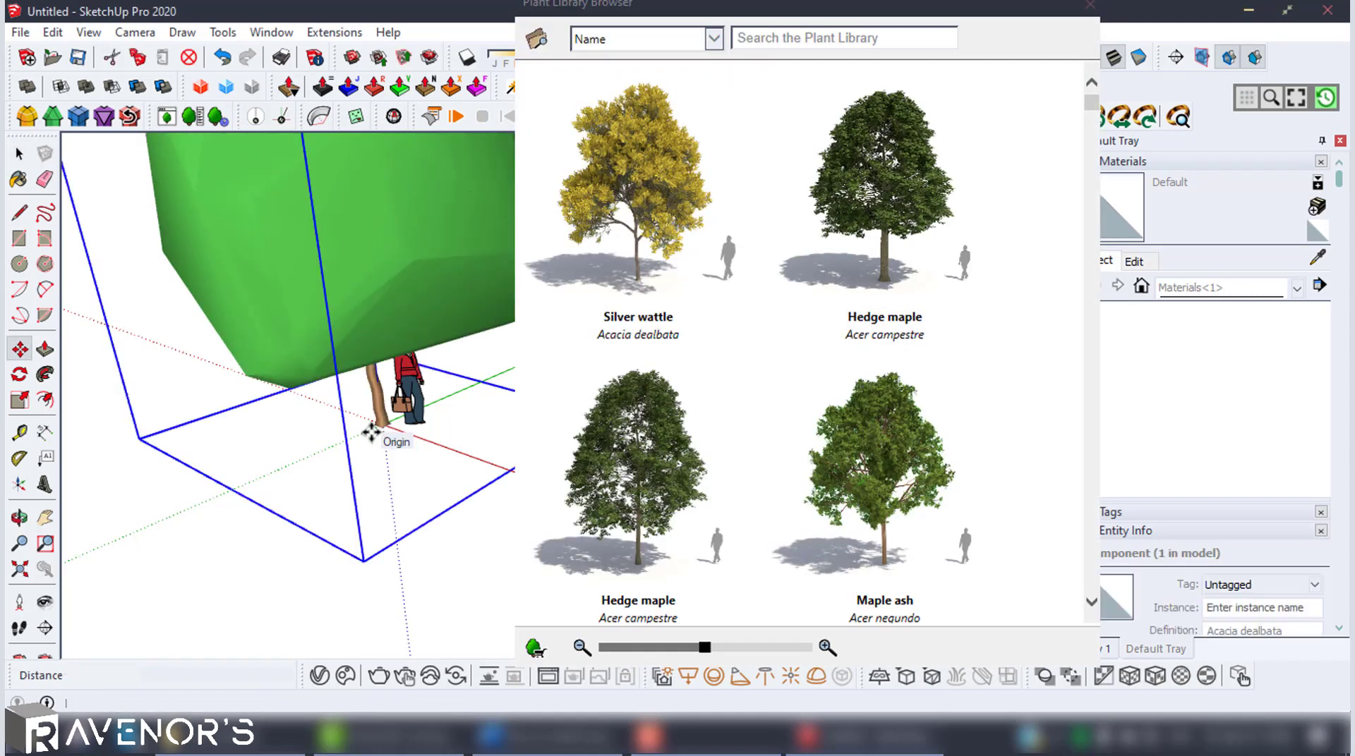
pyautogui.click(371, 433)
pyautogui.scroll(-3, 371, 433)
pyautogui.moveTo(384, 442); pyautogui.dragTo(362, 322)
pyautogui.scroll(2, 511, 263)
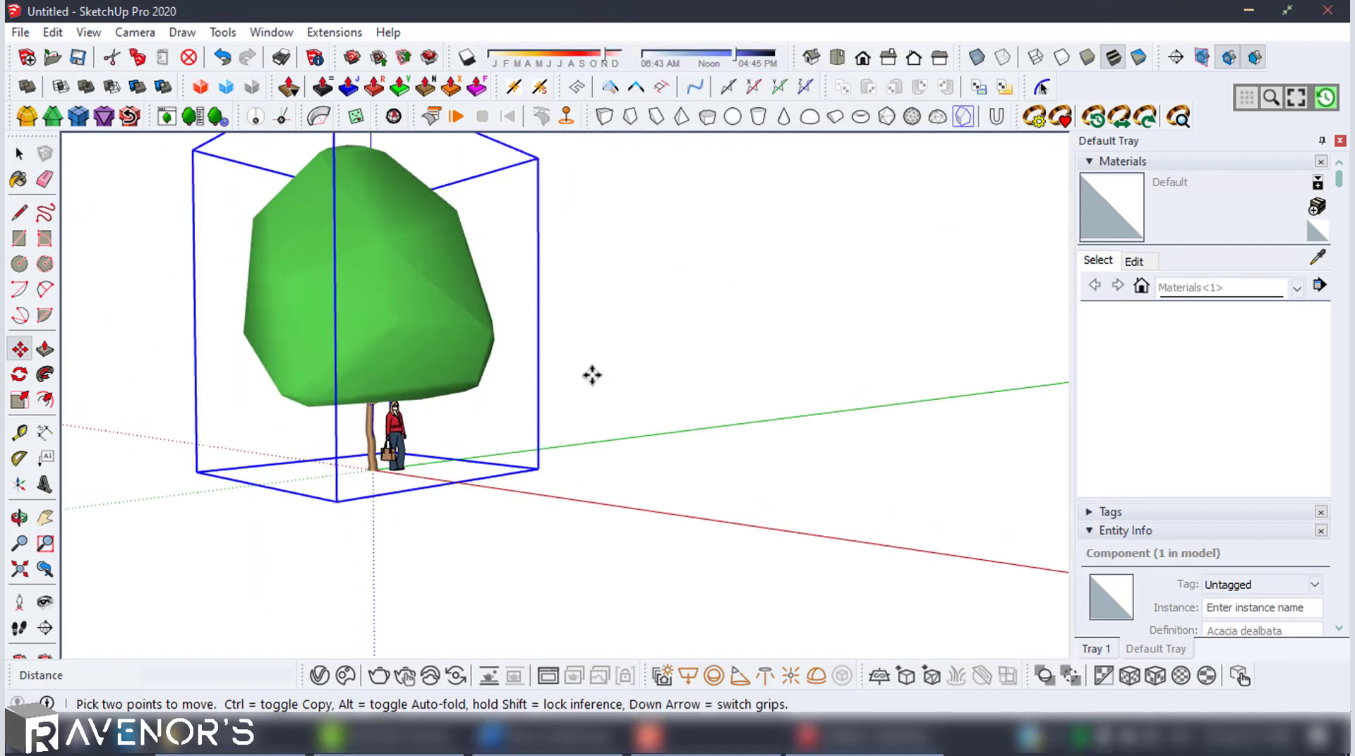
pyautogui.press('o')
pyautogui.moveTo(593, 375); pyautogui.dragTo(689, 408)
pyautogui.press('m')
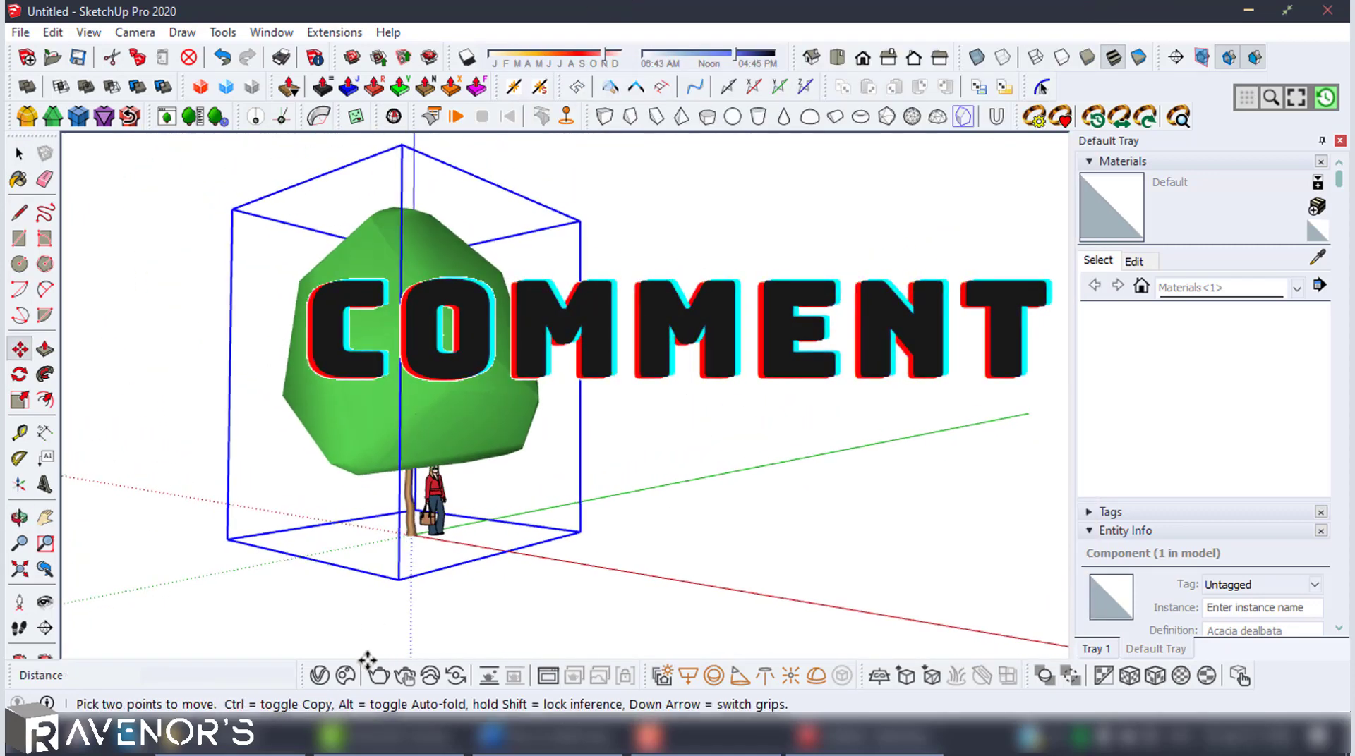